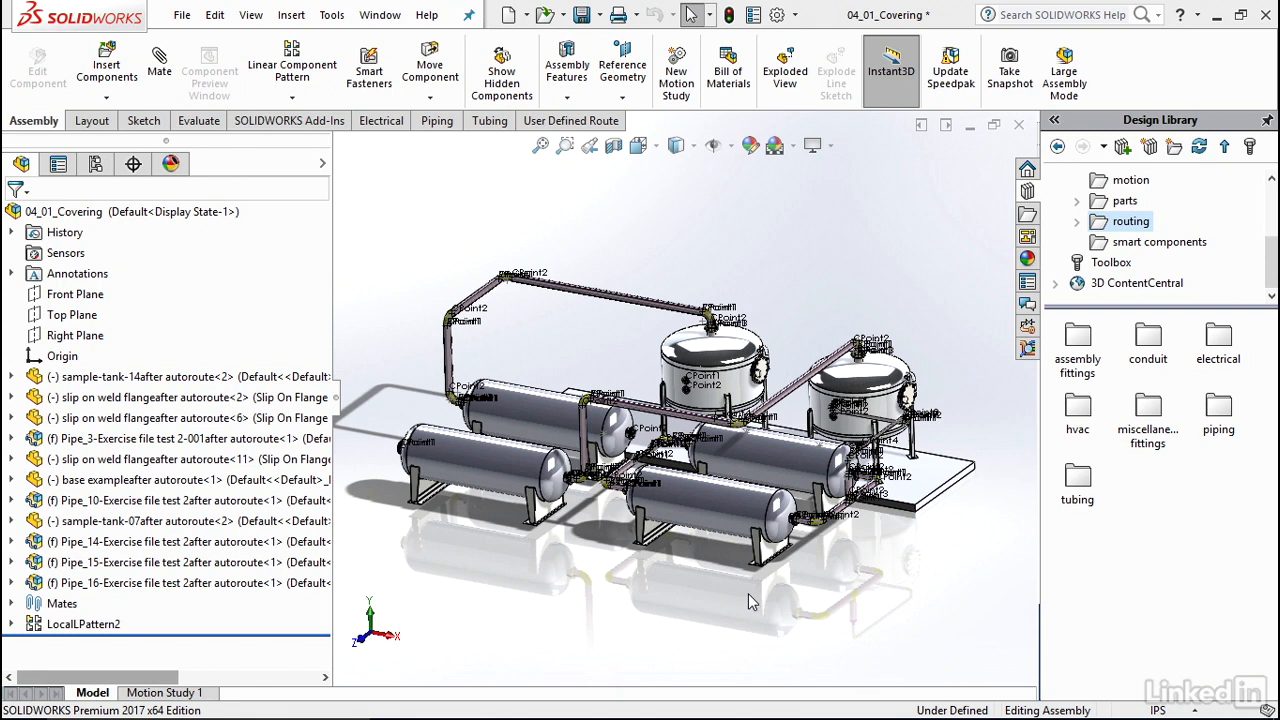
# - Open the Pipe_16 route for editing and start a Covering on its long horizontal pipe segment
pyautogui.scroll(5, 612, 531)
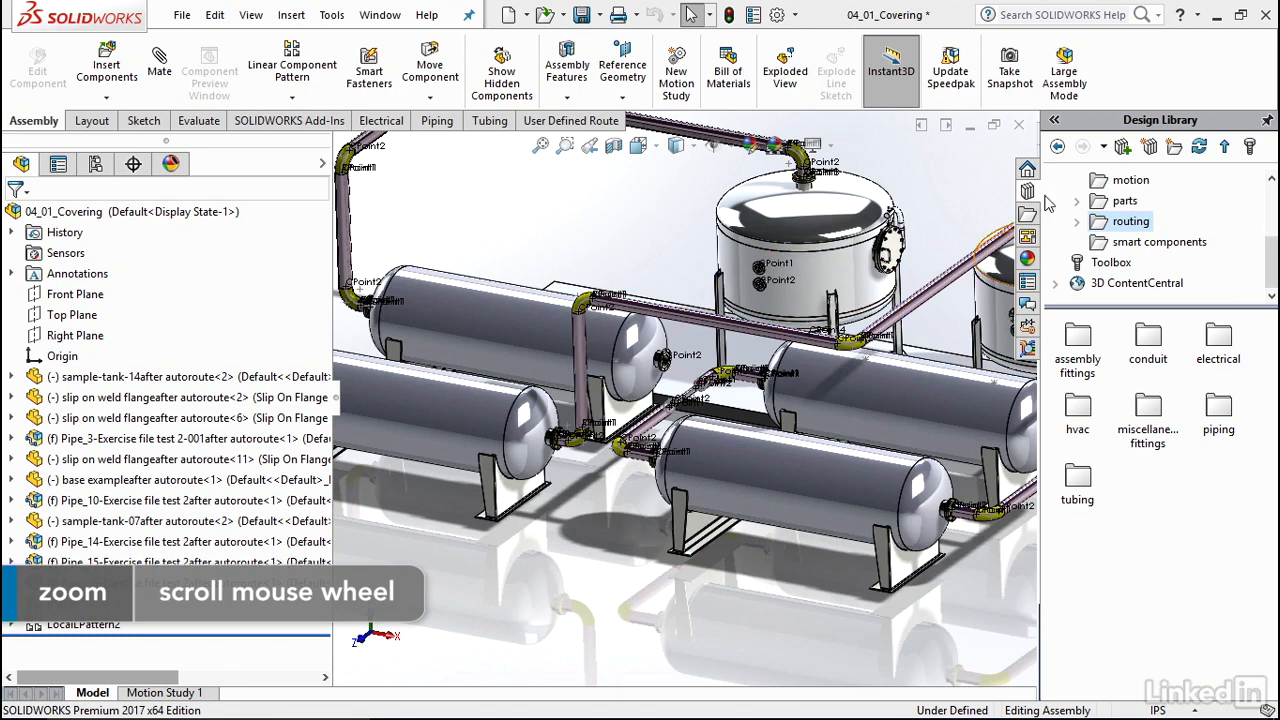
pyautogui.click(735, 330)
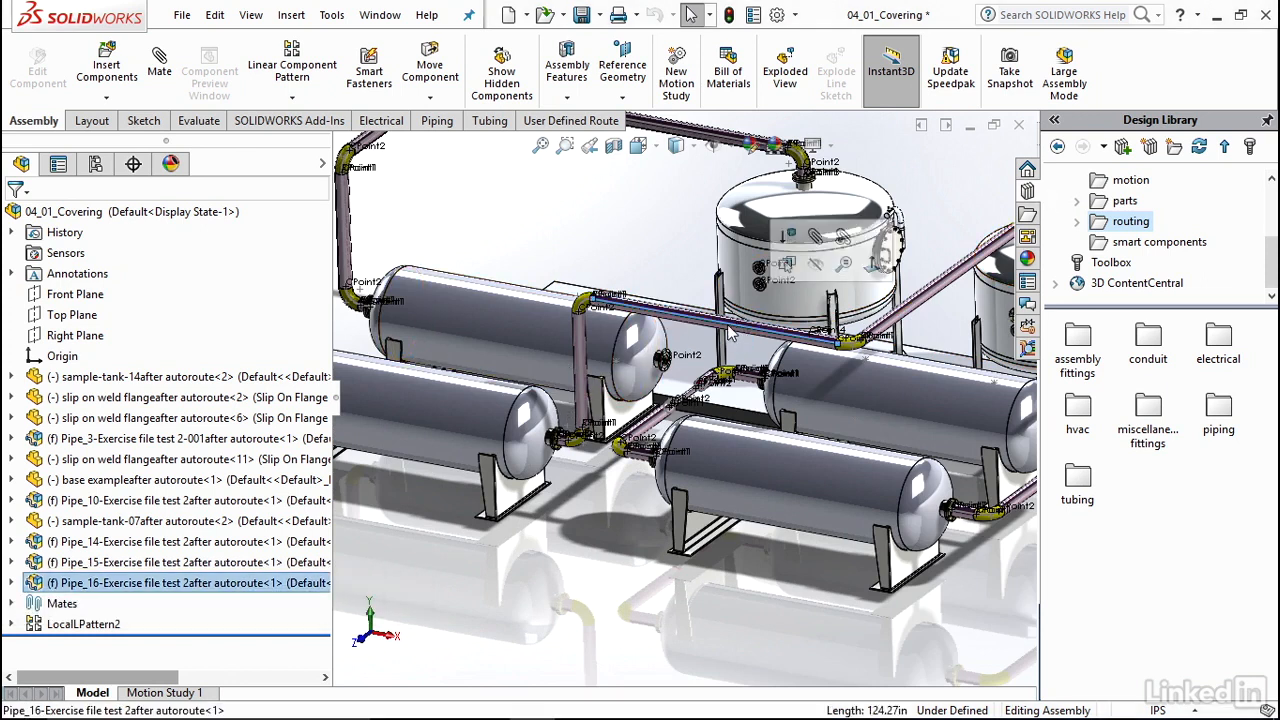
pyautogui.rightClick(173, 583)
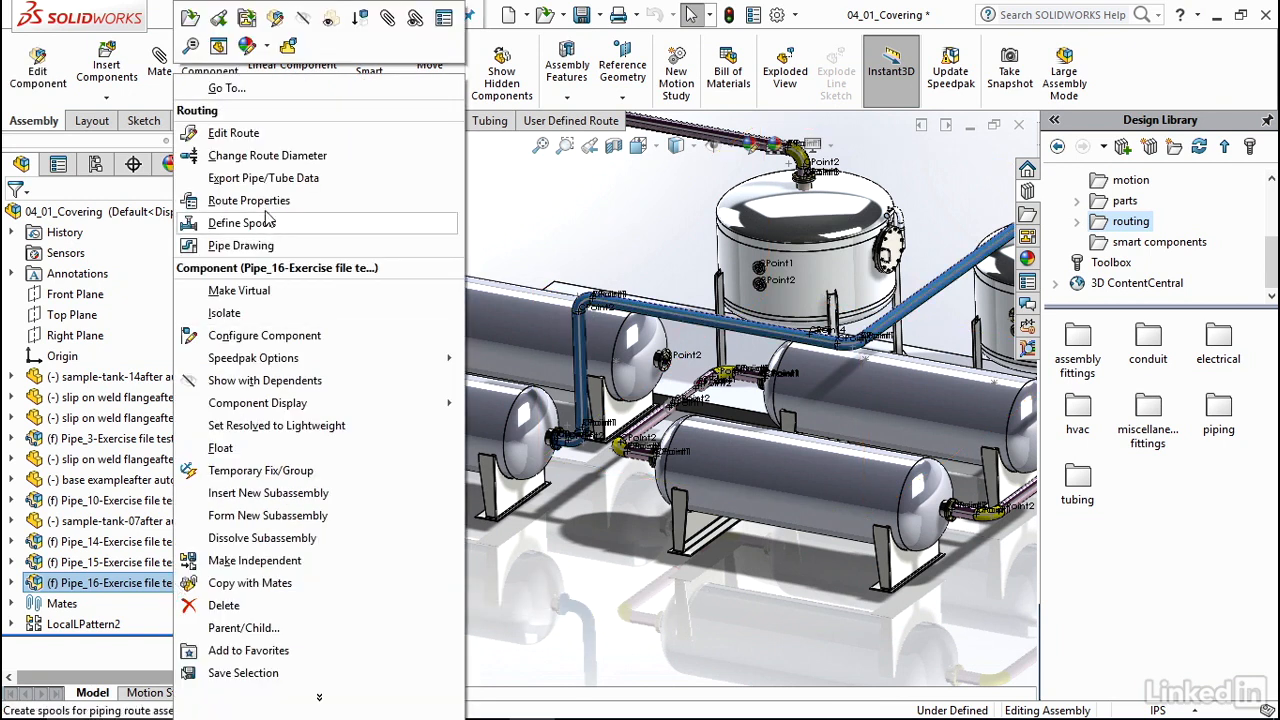
pyautogui.click(254, 133)
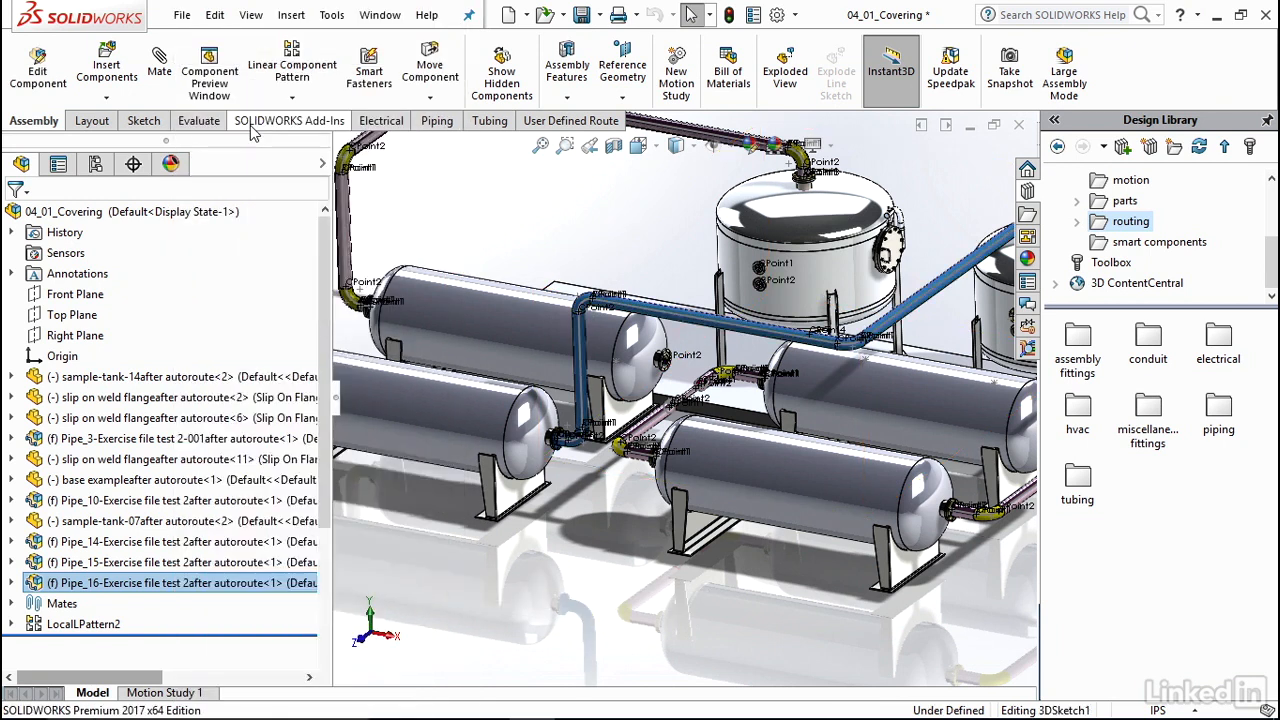
pyautogui.rightClick(703, 327)
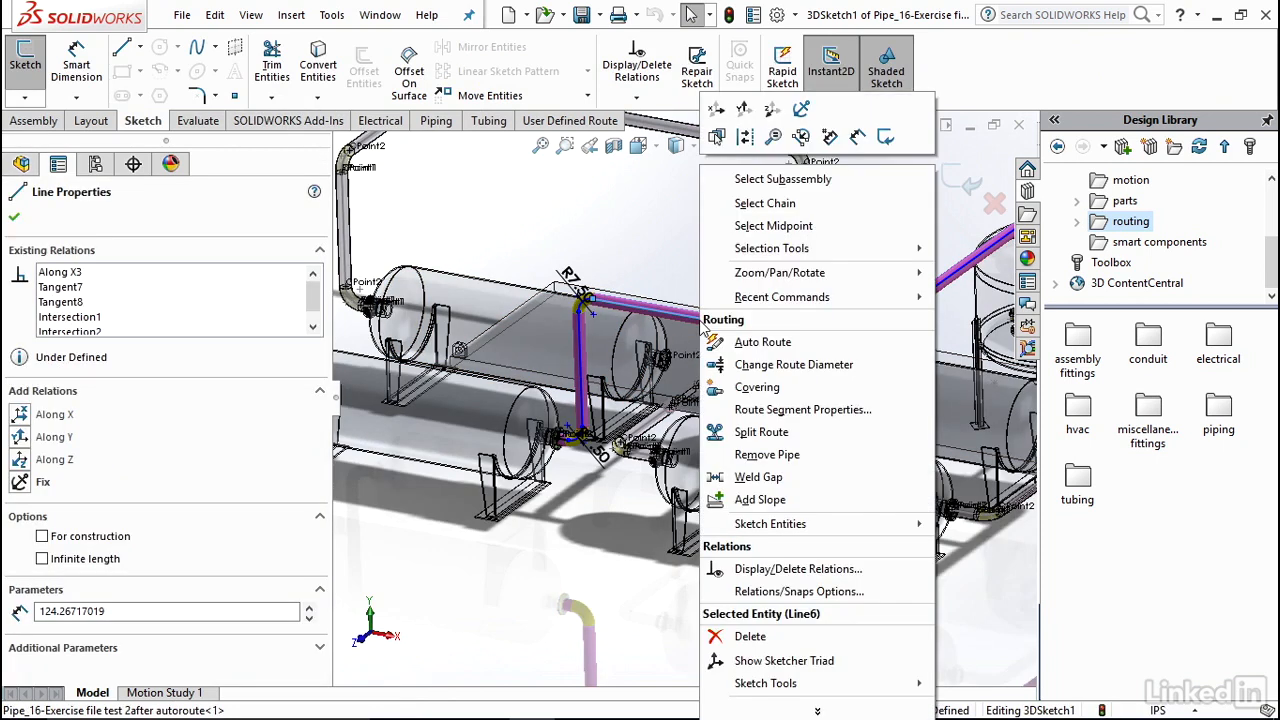
pyautogui.click(757, 389)
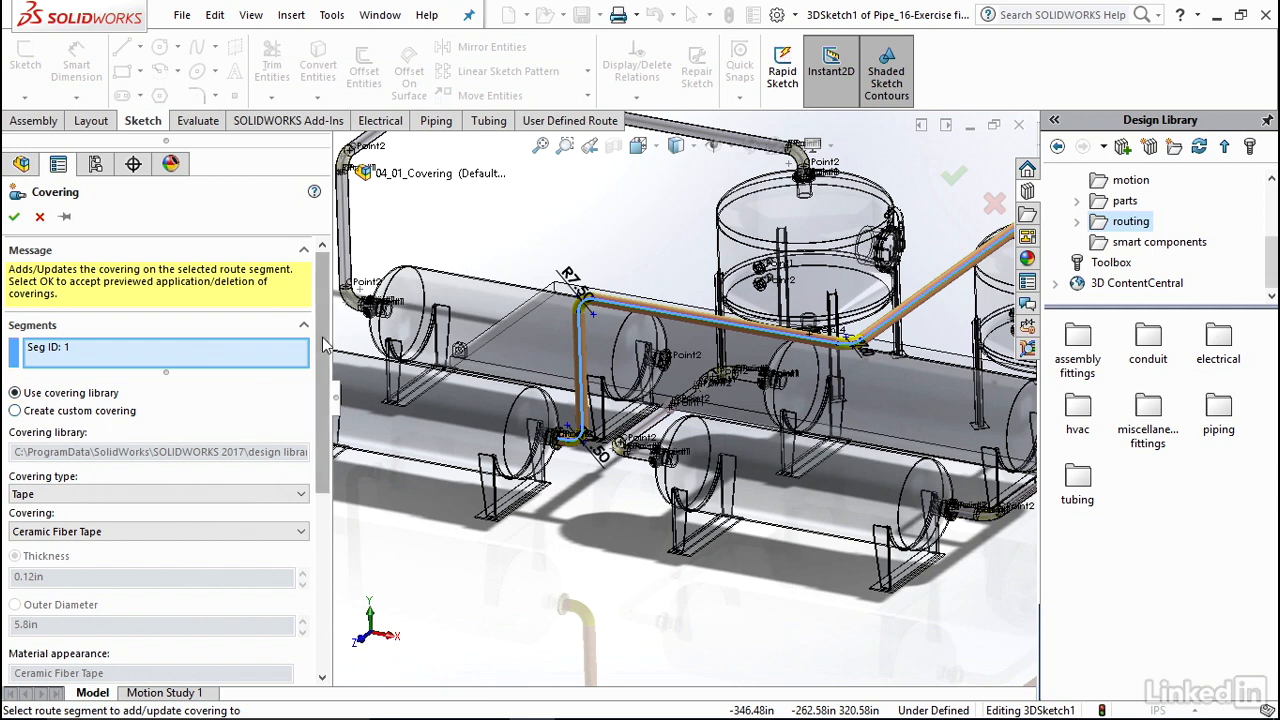
# - Add a Glass Fiber Tape covering layer of type Tape from the covering library to the segment
pyautogui.scroll(-3, 316, 385)
pyautogui.scroll(-1, 316, 385)
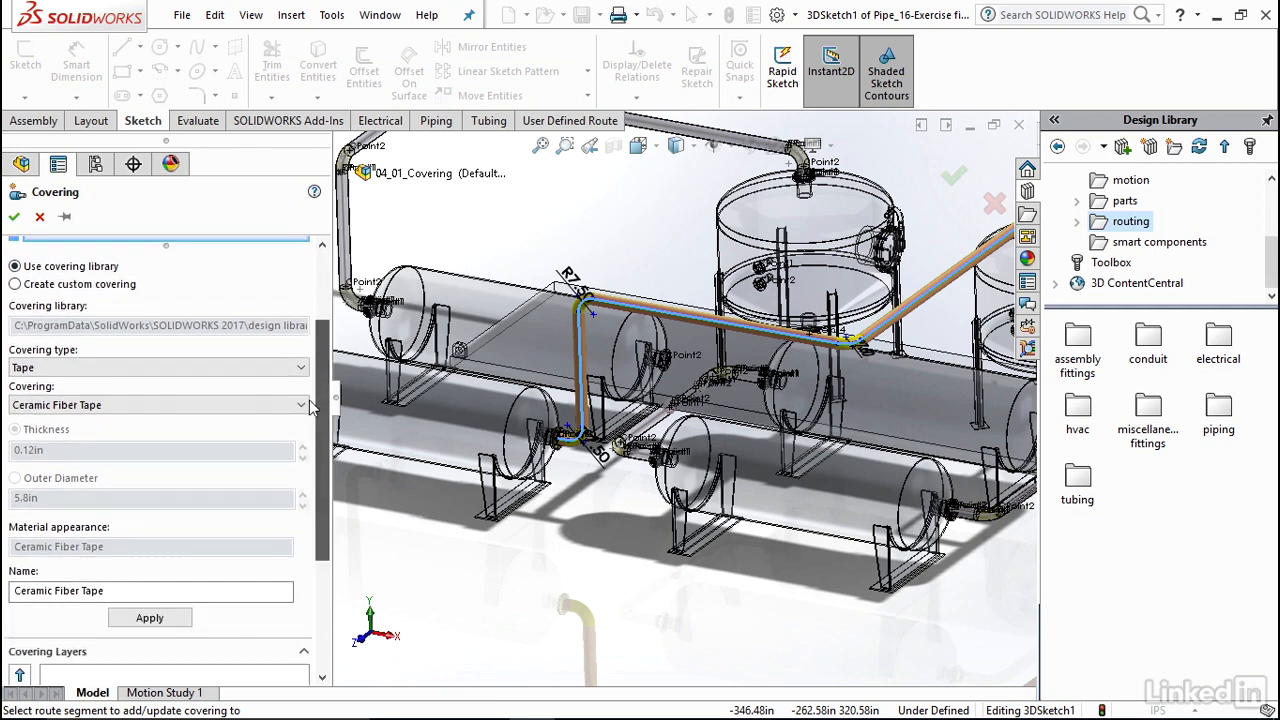
pyautogui.click(87, 367)
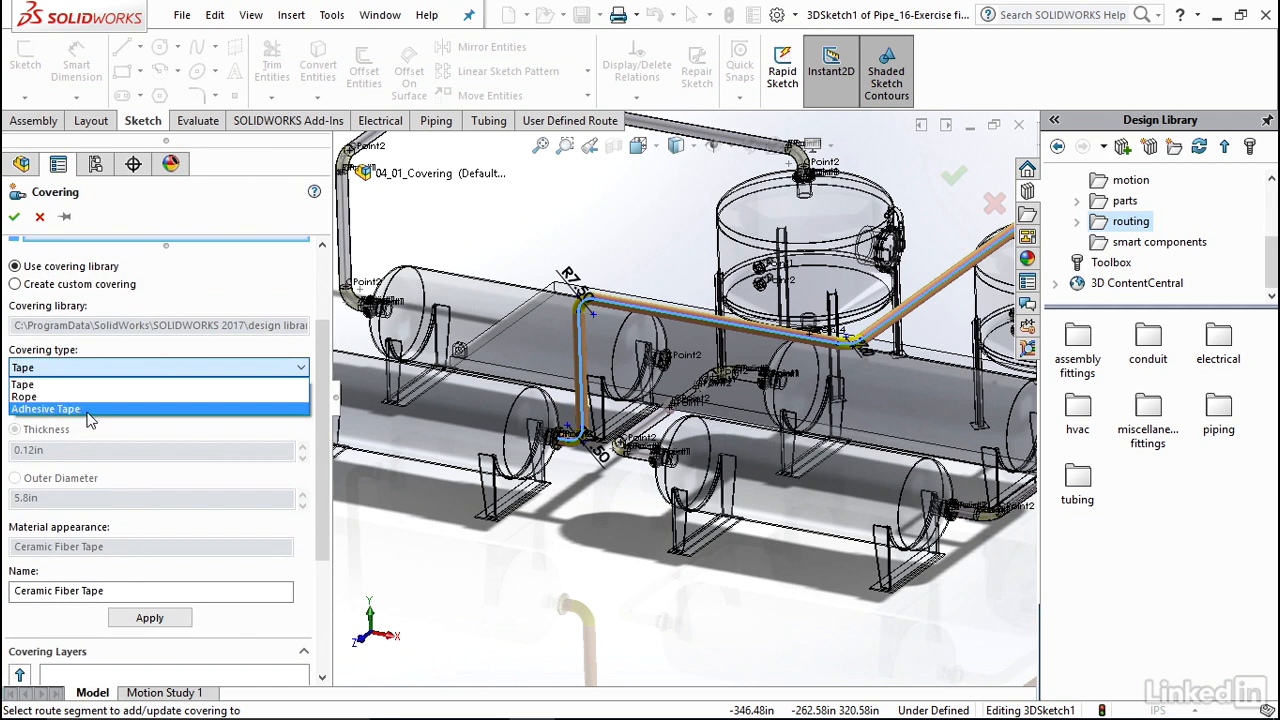
pyautogui.click(35, 384)
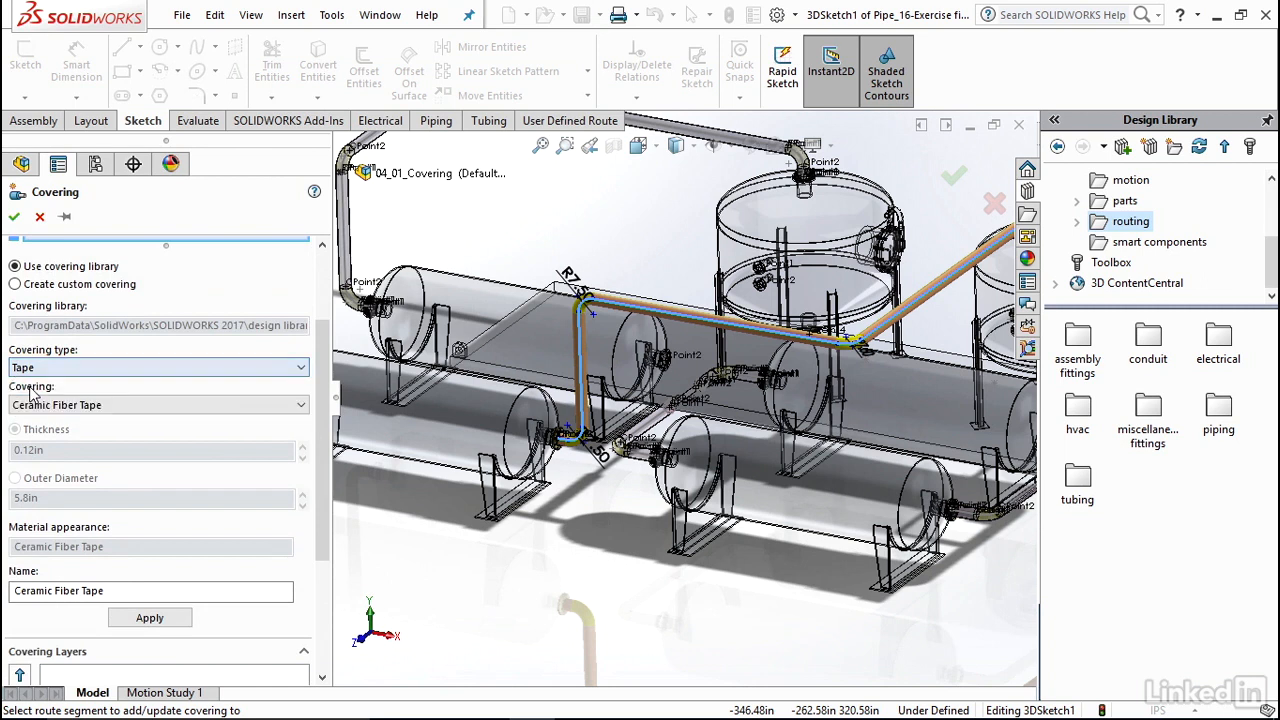
pyautogui.click(106, 408)
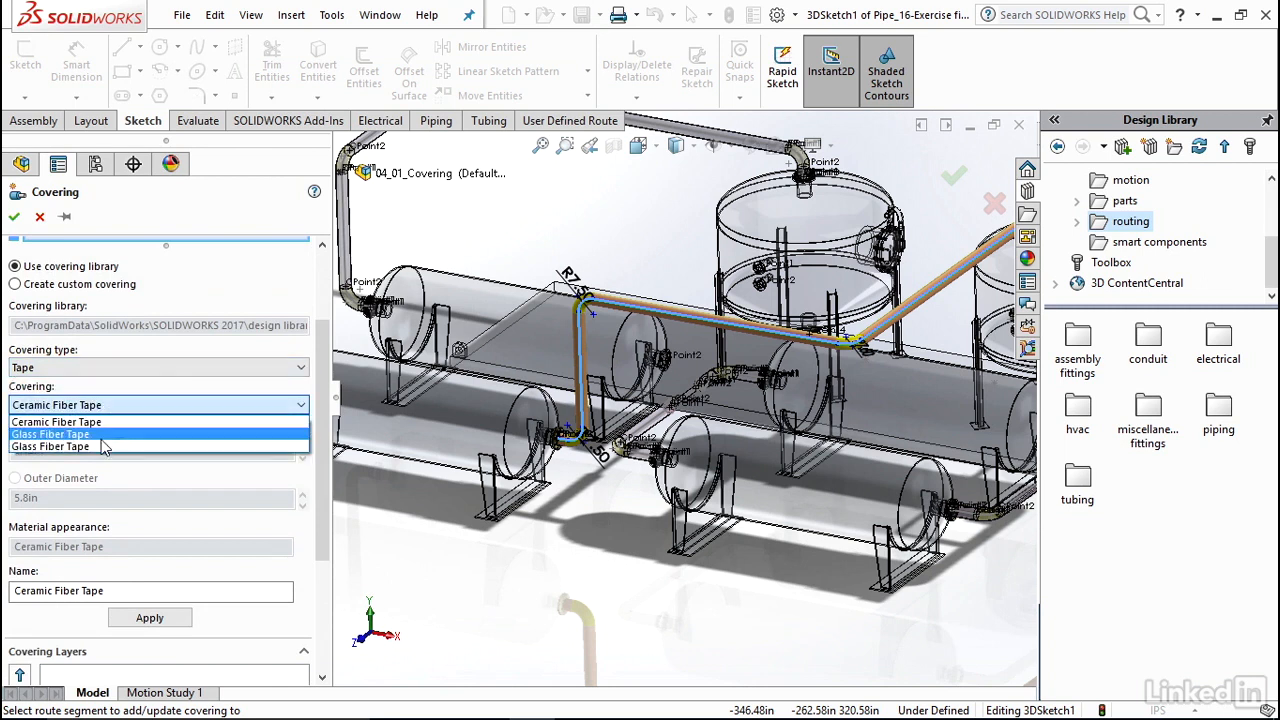
pyautogui.click(107, 438)
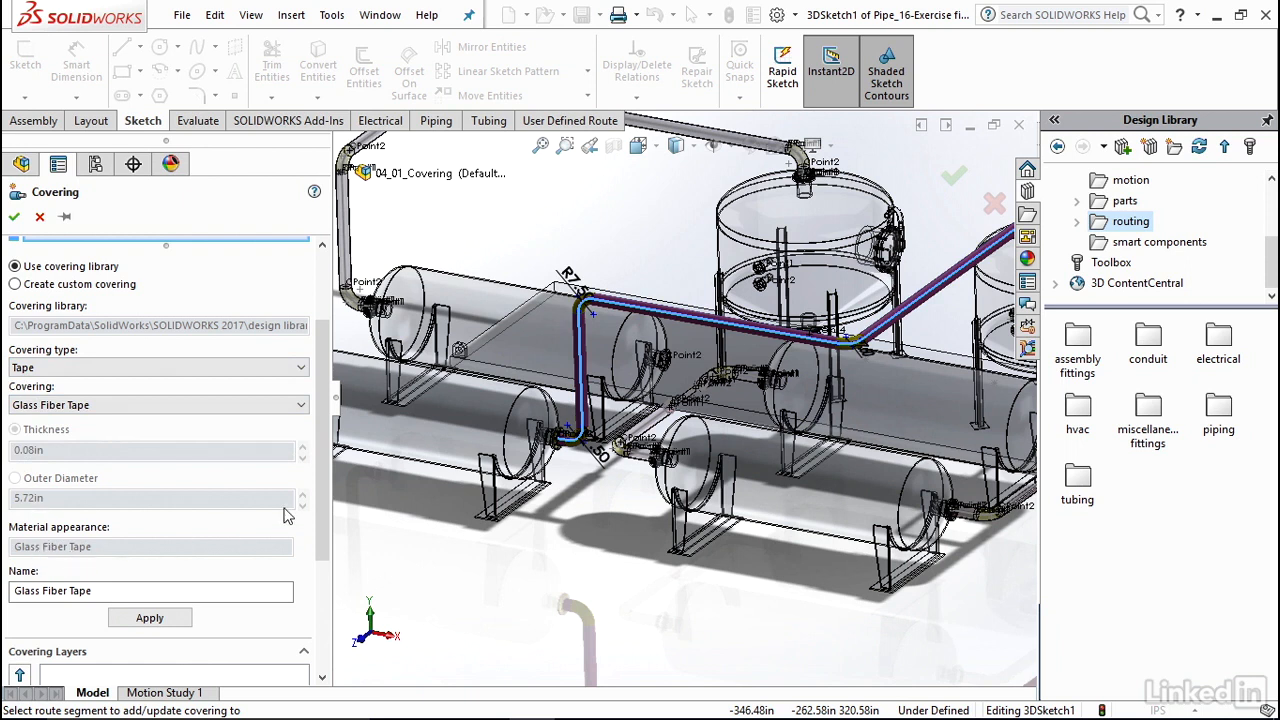
pyautogui.scroll(-3, 322, 470)
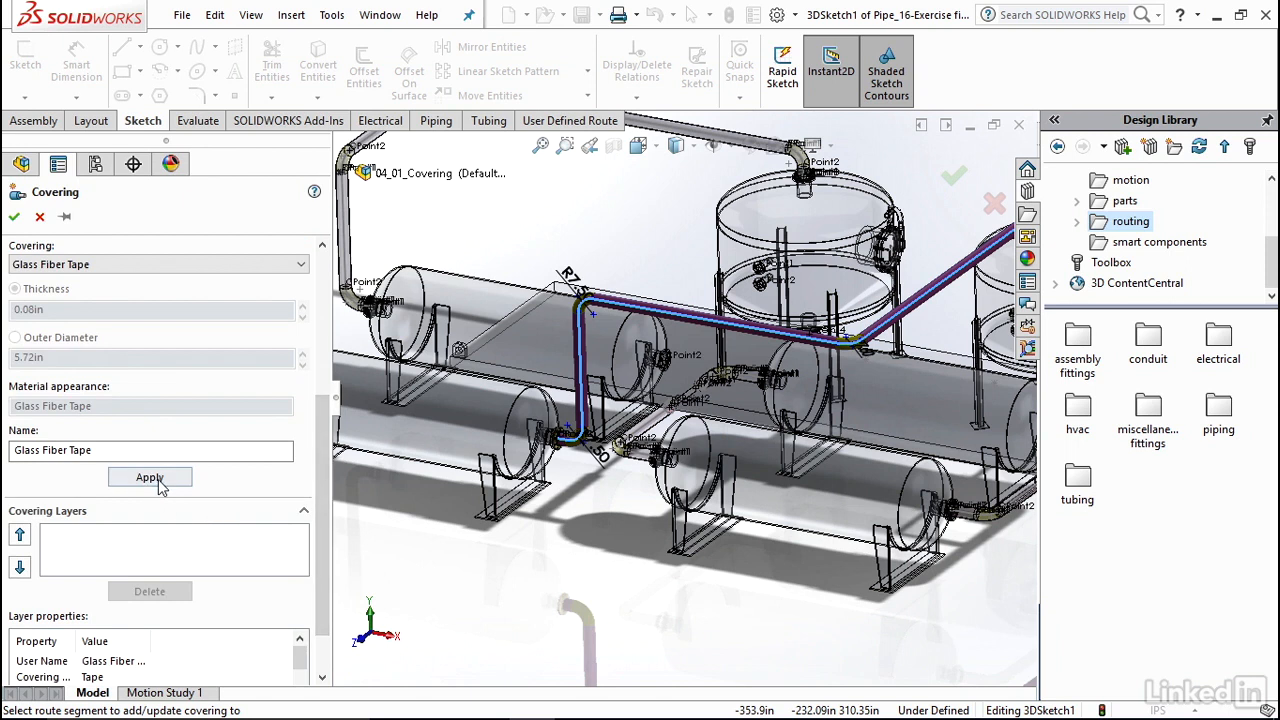
pyautogui.click(160, 480)
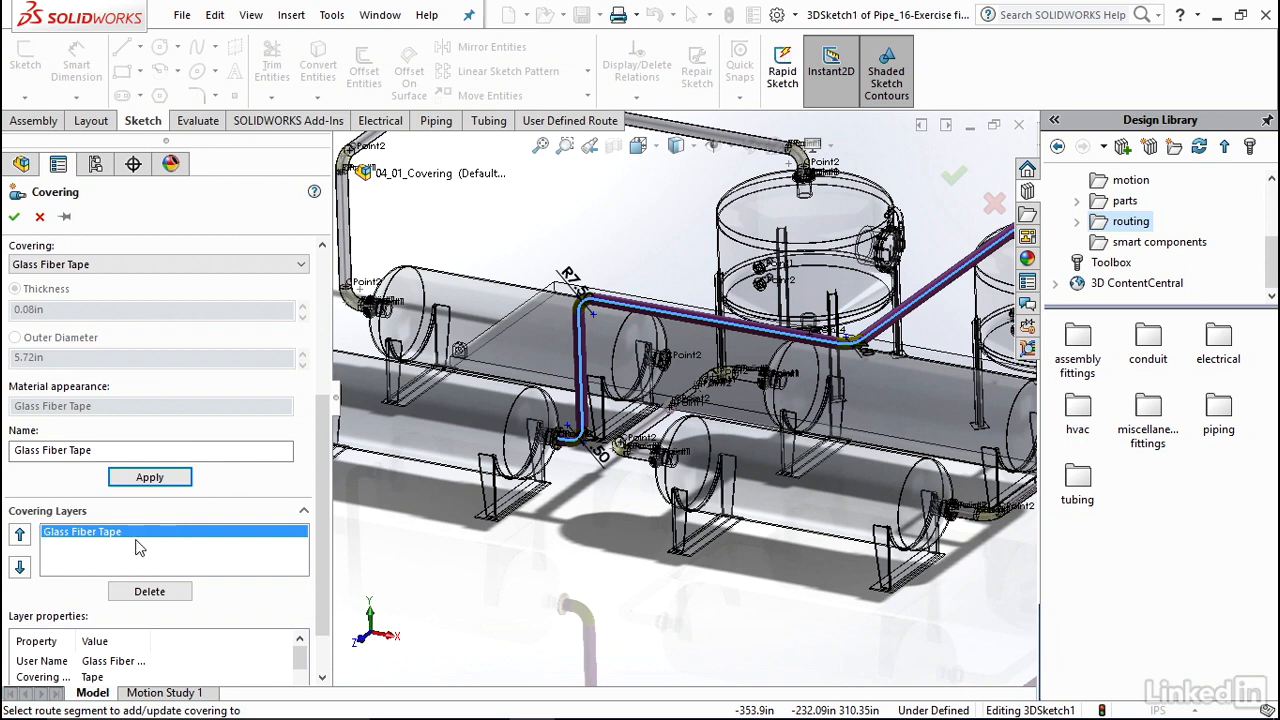
# - Add a second covering layer of type Rope using Ceramic Fiber Braided Rope
pyautogui.moveTo(321, 463); pyautogui.dragTo(320, 316)
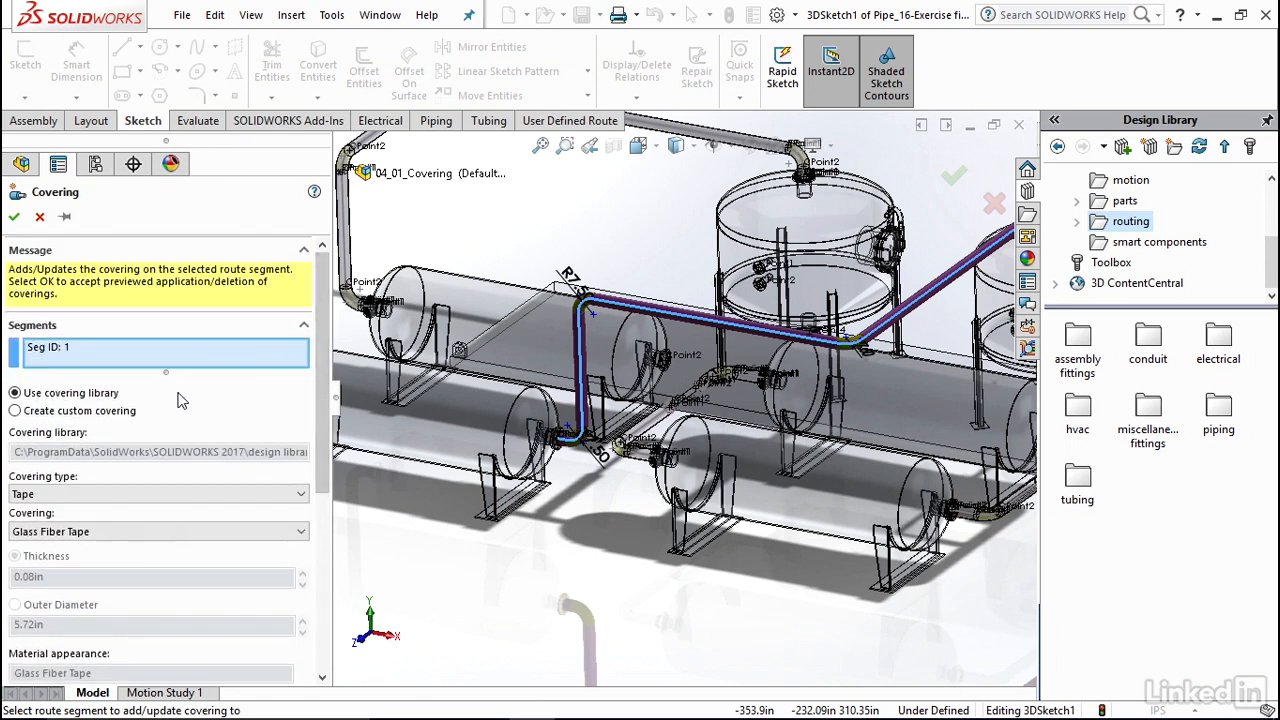
pyautogui.click(67, 495)
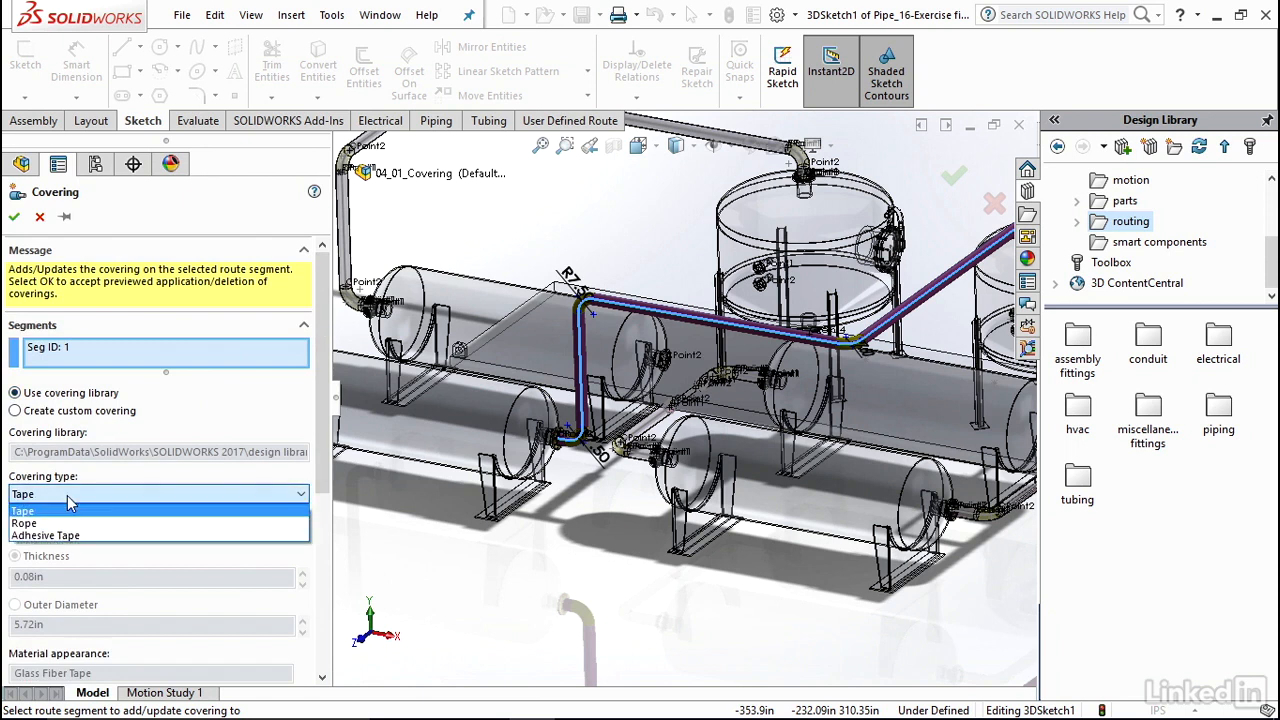
pyautogui.click(59, 522)
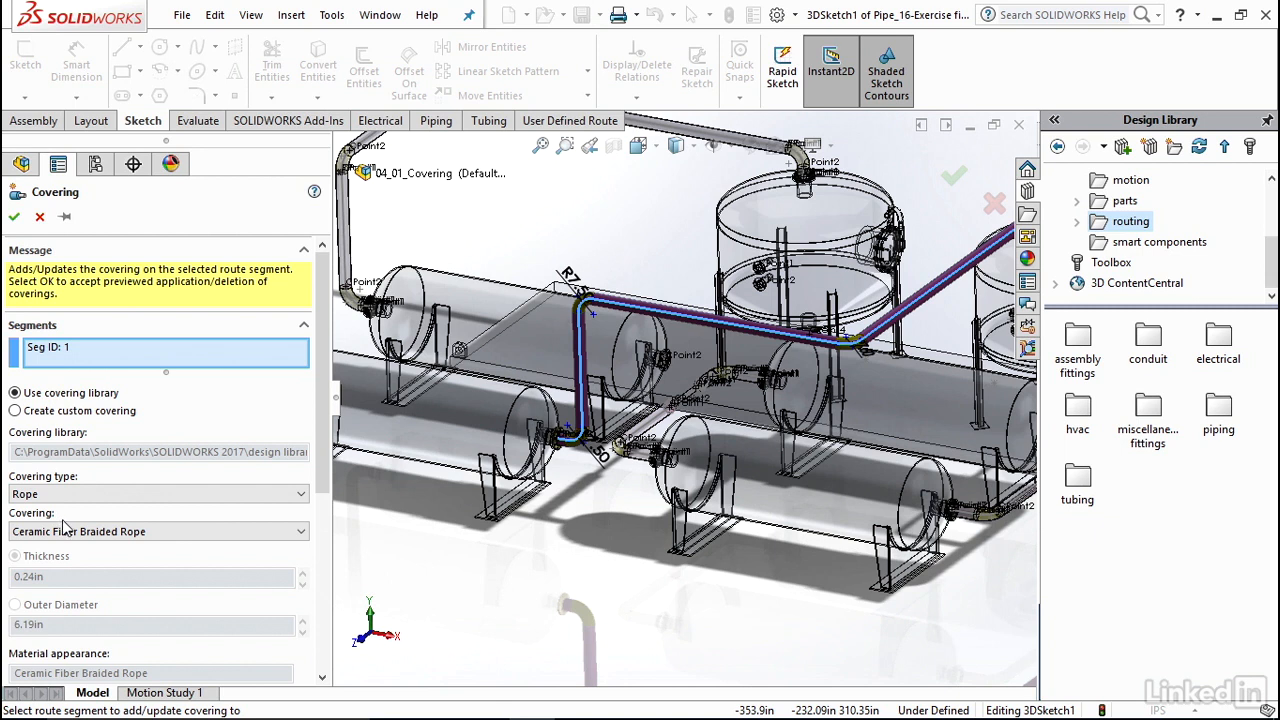
pyautogui.scroll(-1, 150, 500)
pyautogui.click(263, 462)
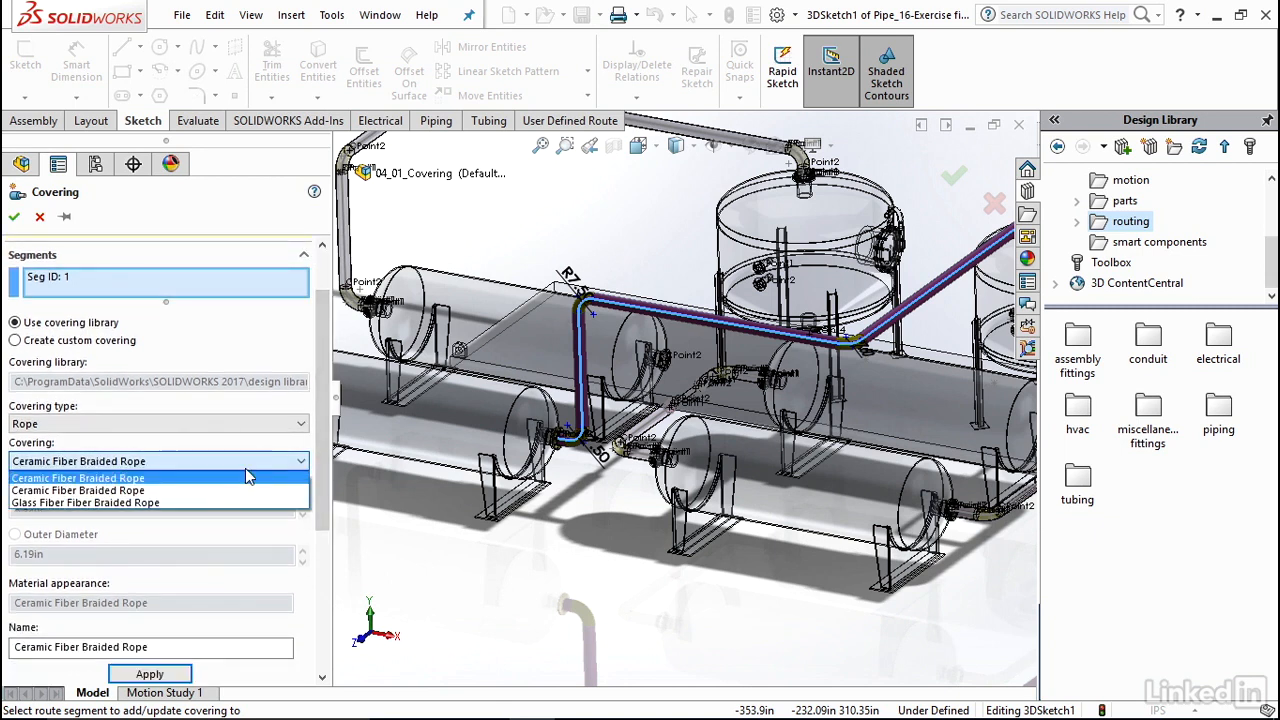
pyautogui.click(185, 493)
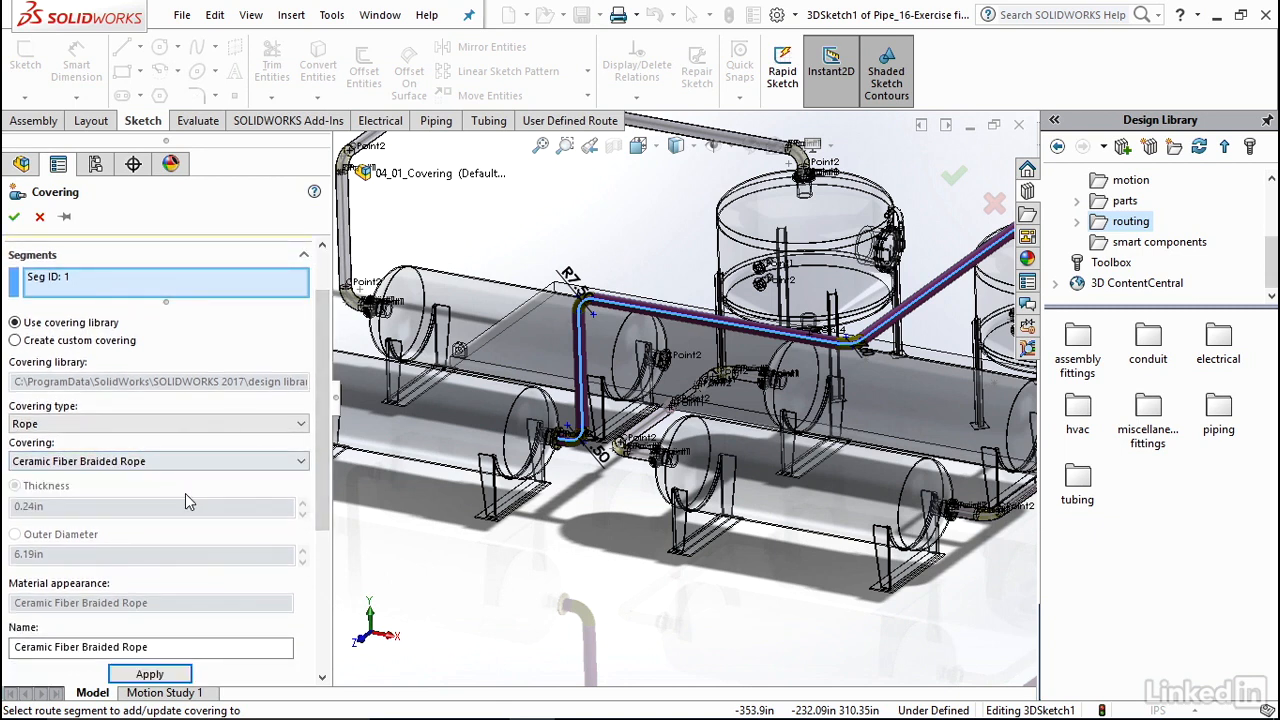
pyautogui.scroll(-1, 321, 421)
pyautogui.moveTo(321, 421); pyautogui.dragTo(305, 488)
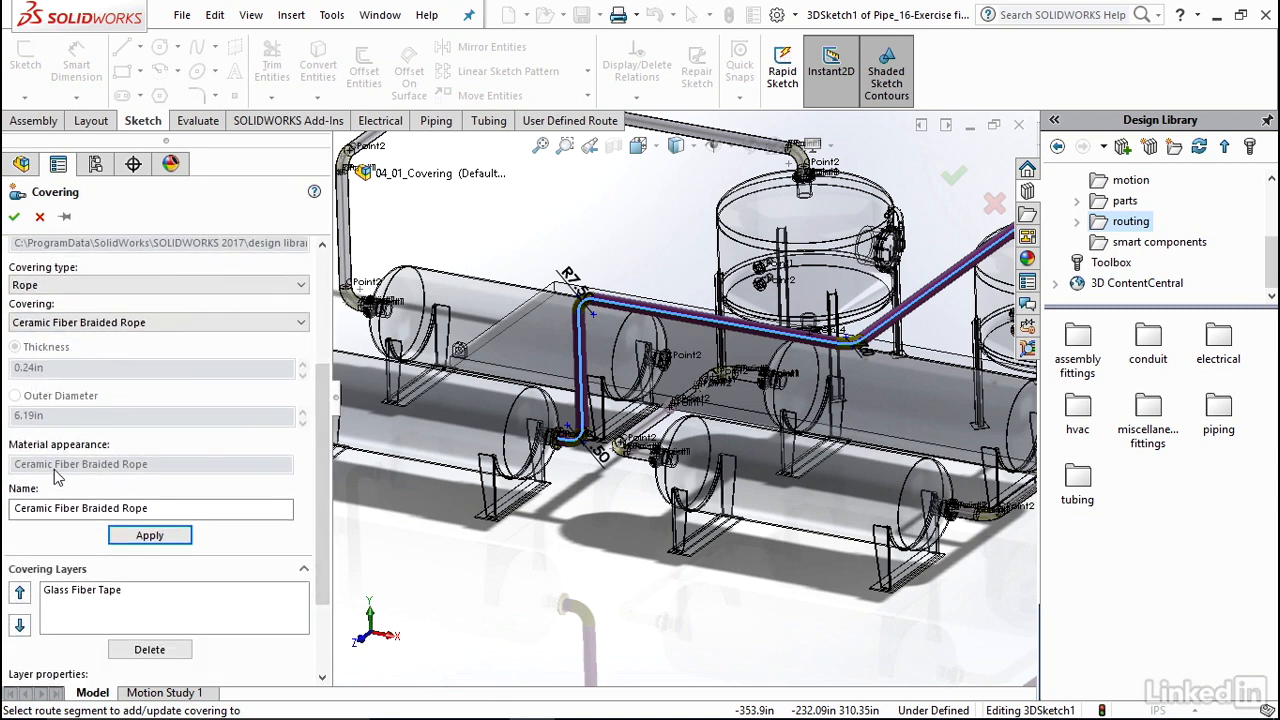
pyautogui.click(149, 535)
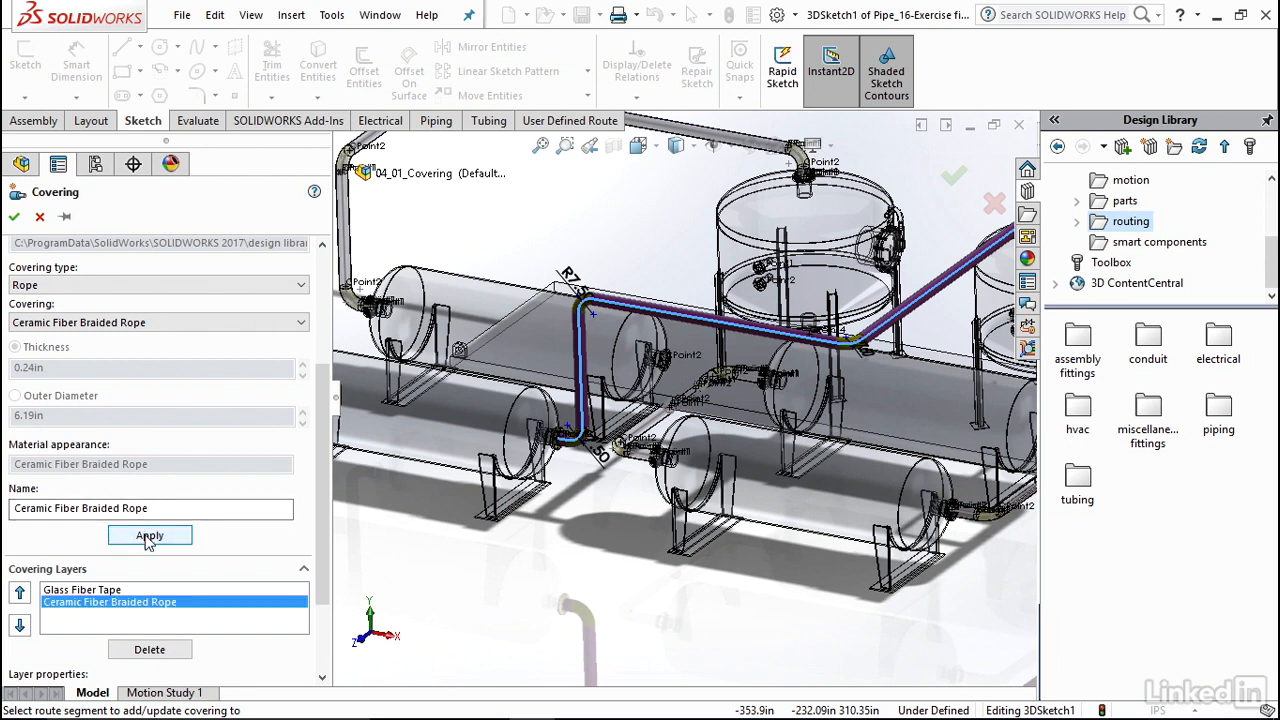
# - Move the Ceramic Fiber Braided Rope layer above Glass Fiber Tape and accept the coverings
pyautogui.click(99, 603)
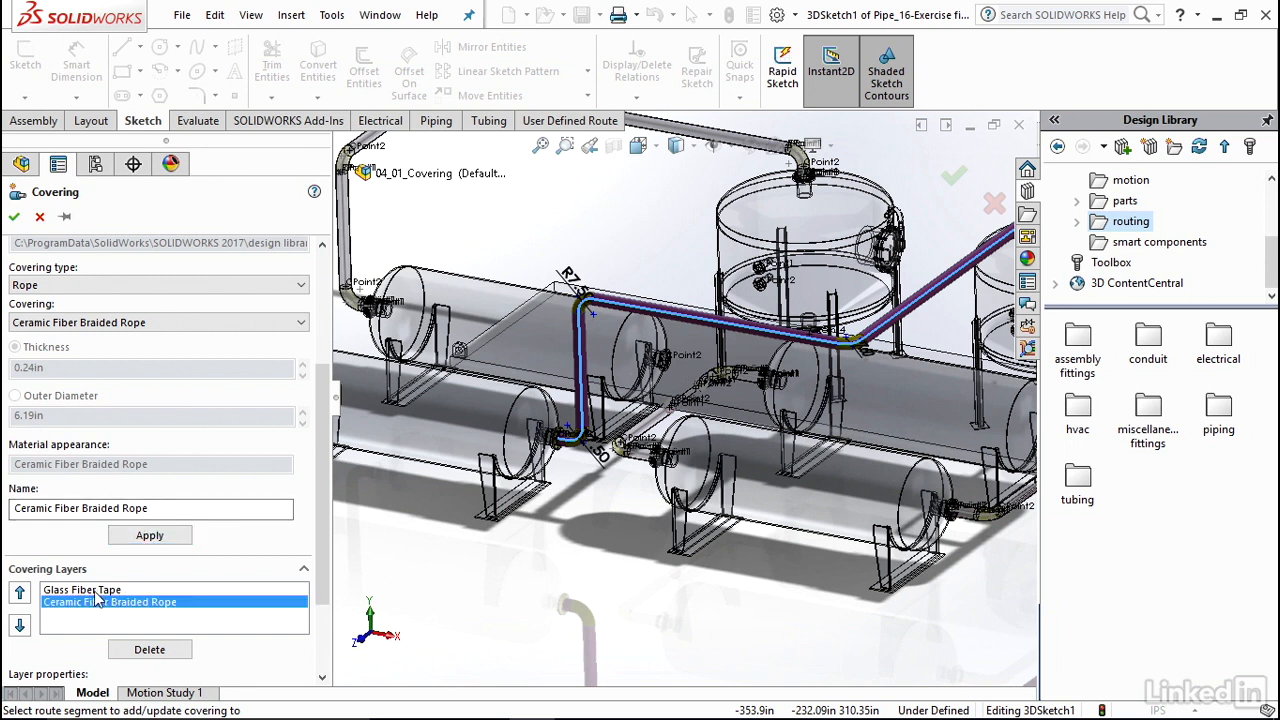
pyautogui.click(19, 592)
pyautogui.click(21, 626)
pyautogui.click(20, 594)
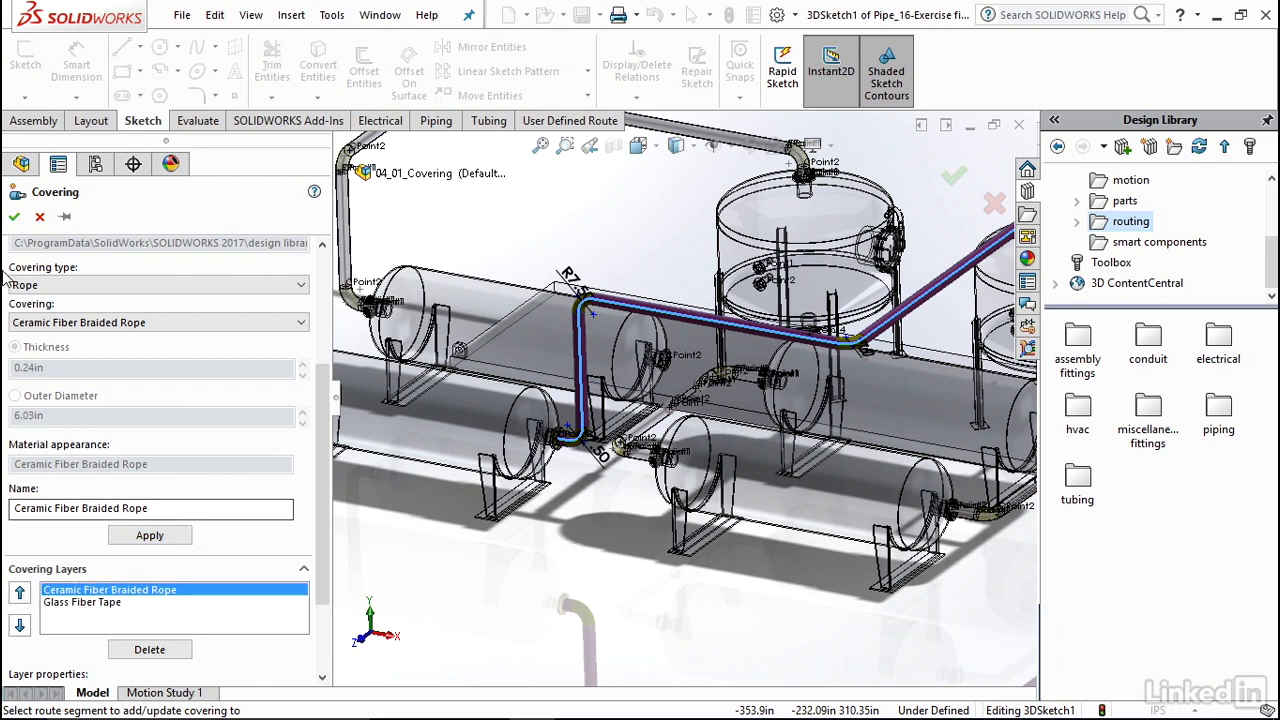
pyautogui.click(15, 218)
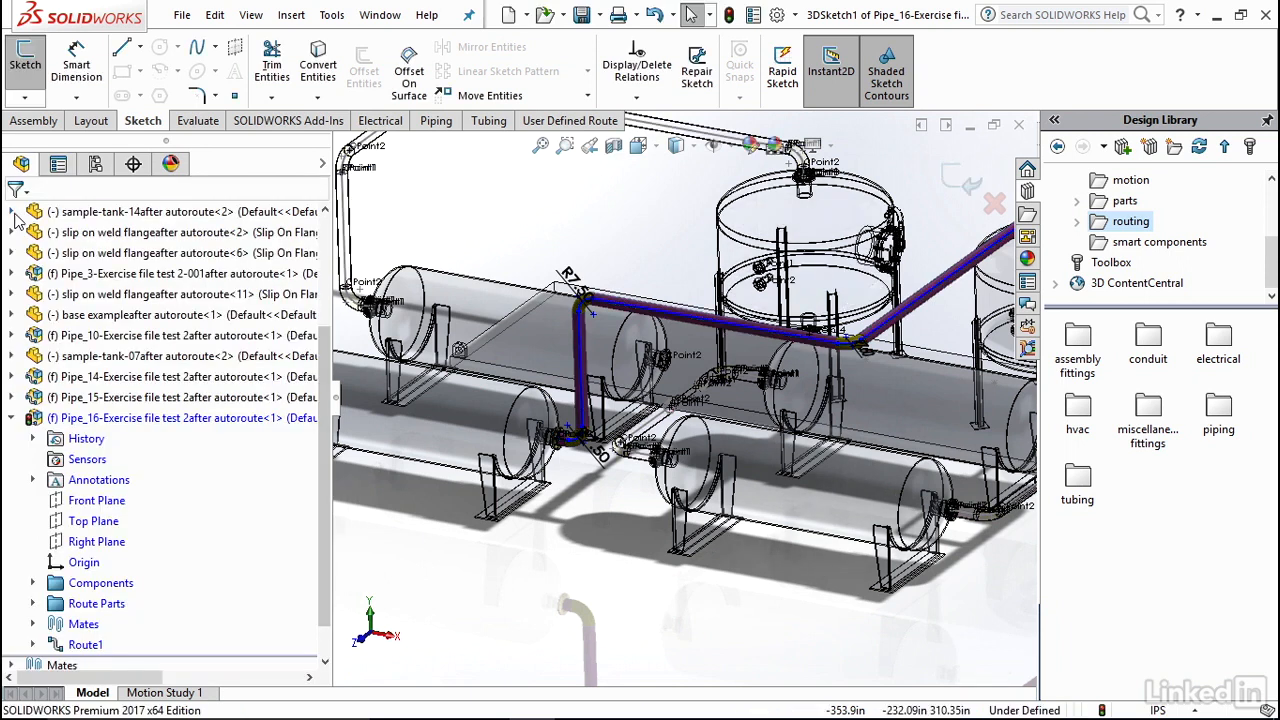
# - Exit the route sketch and the Pipe_16 subassembly to return to the top-level assembly
pyautogui.scroll(3, 720, 360)
pyautogui.scroll(-5, 733, 358)
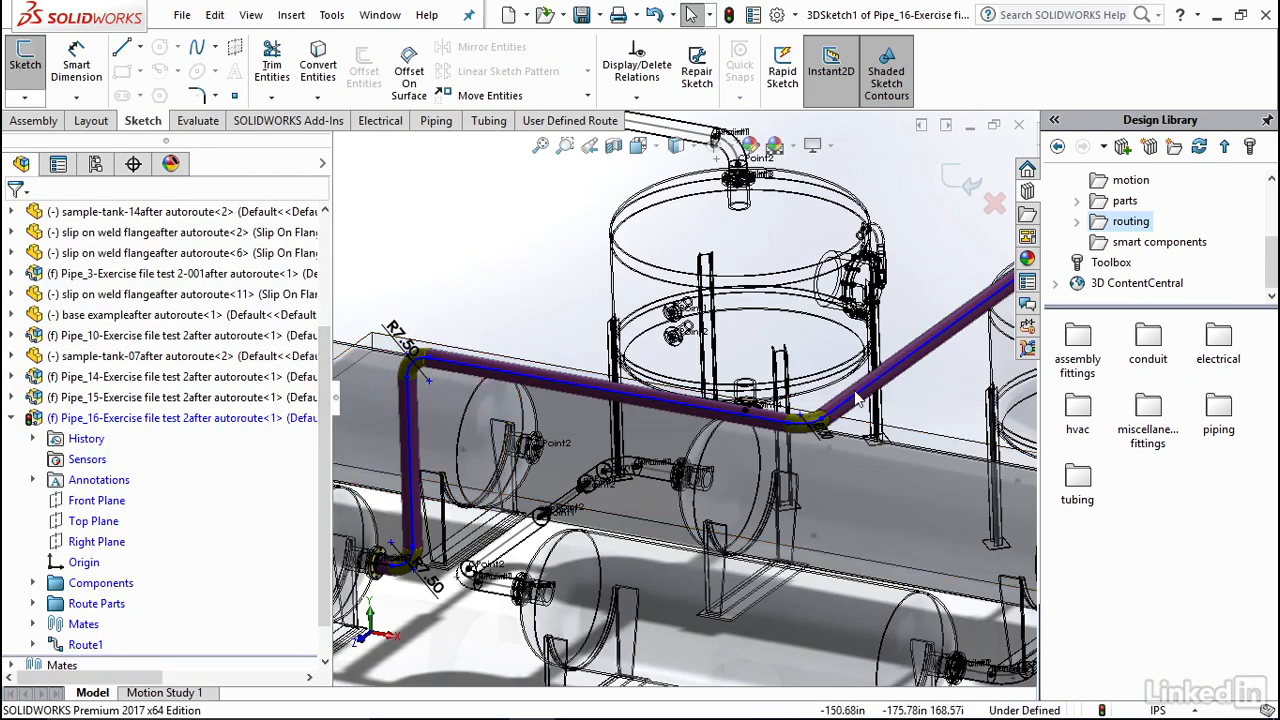
pyautogui.scroll(3, 890, 370)
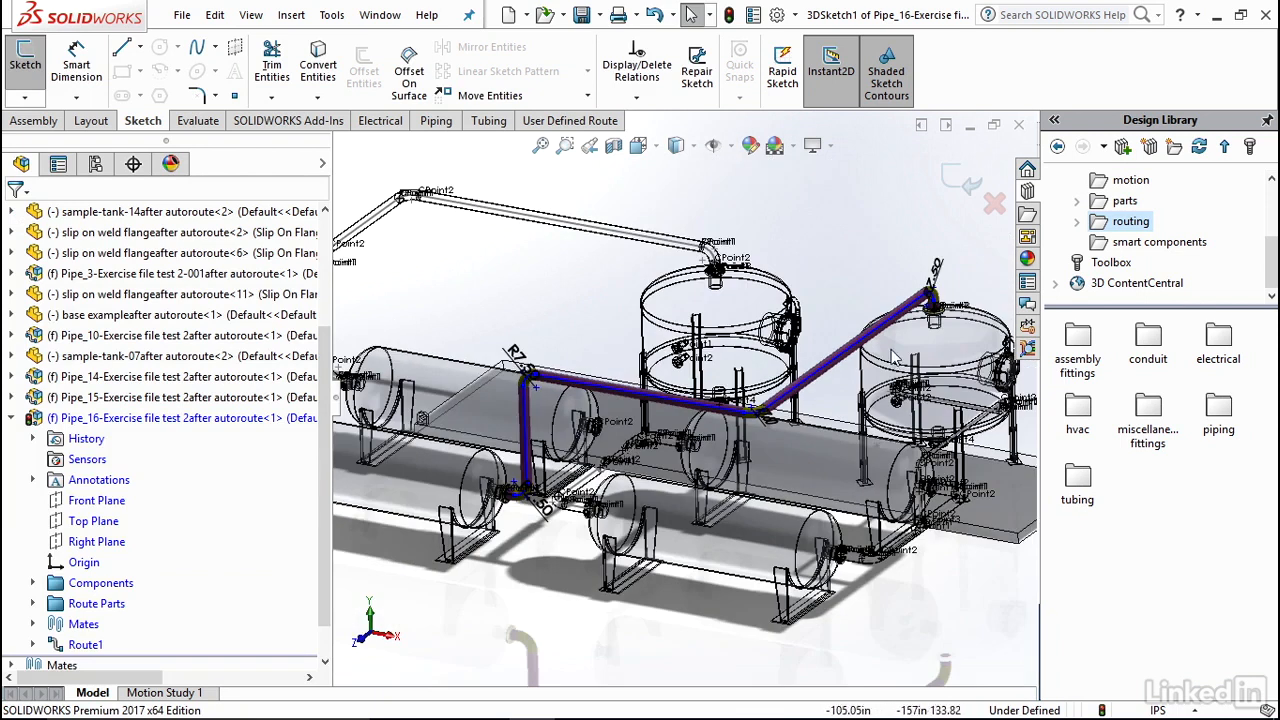
pyautogui.scroll(-2, 897, 362)
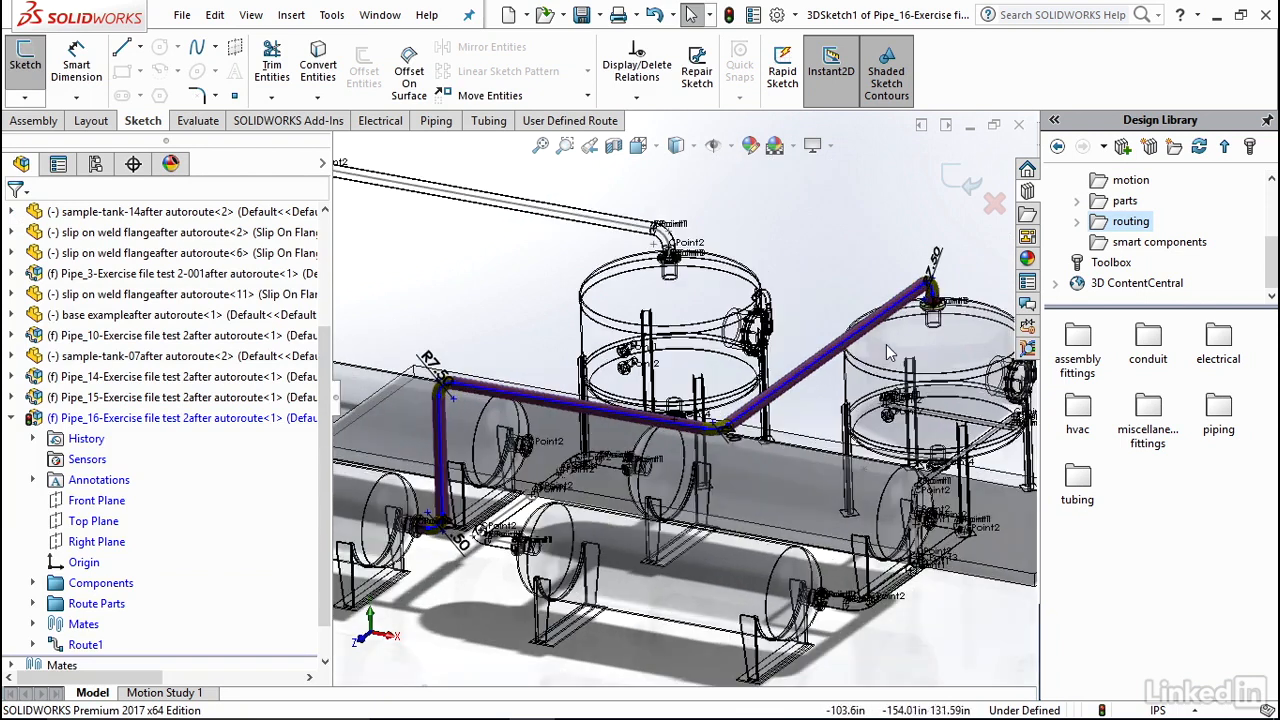
pyautogui.click(966, 195)
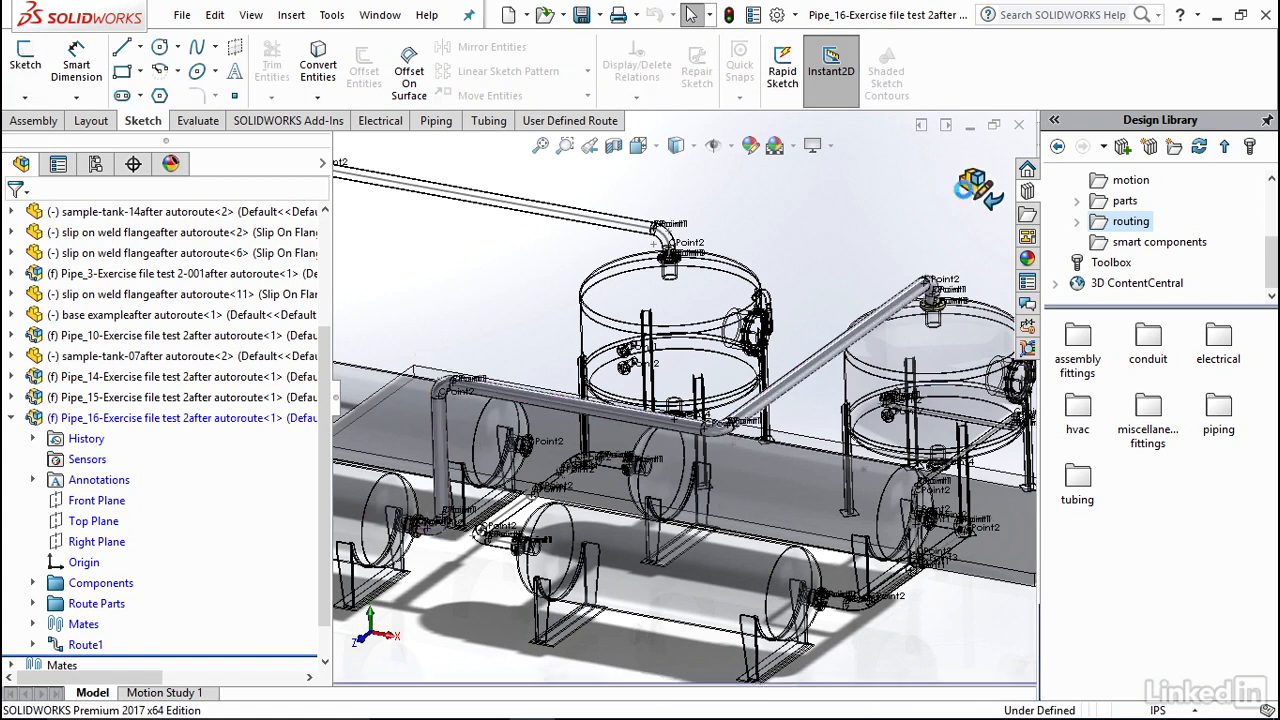
pyautogui.click(975, 190)
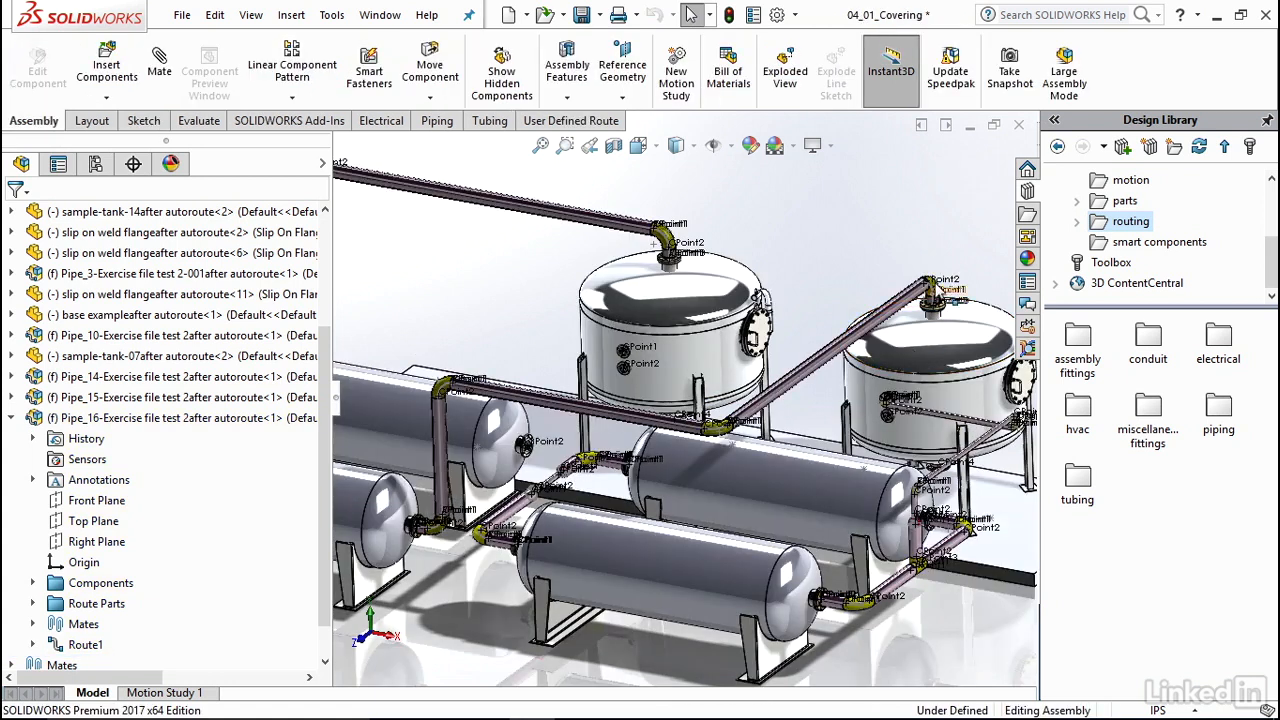
# - Examine the covering layers around the pipe and elbow above the upright tank
pyautogui.scroll(-10, 812, 365)
pyautogui.scroll(-8, 812, 365)
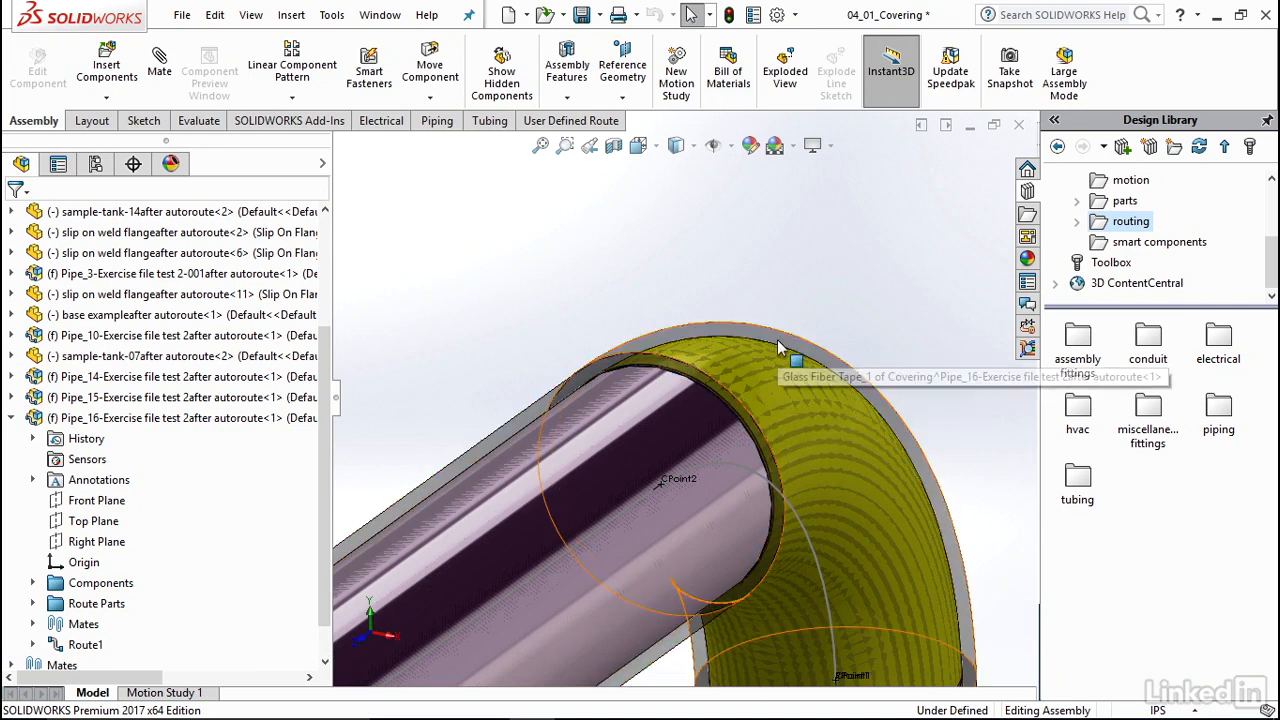
pyautogui.scroll(6, 778, 345)
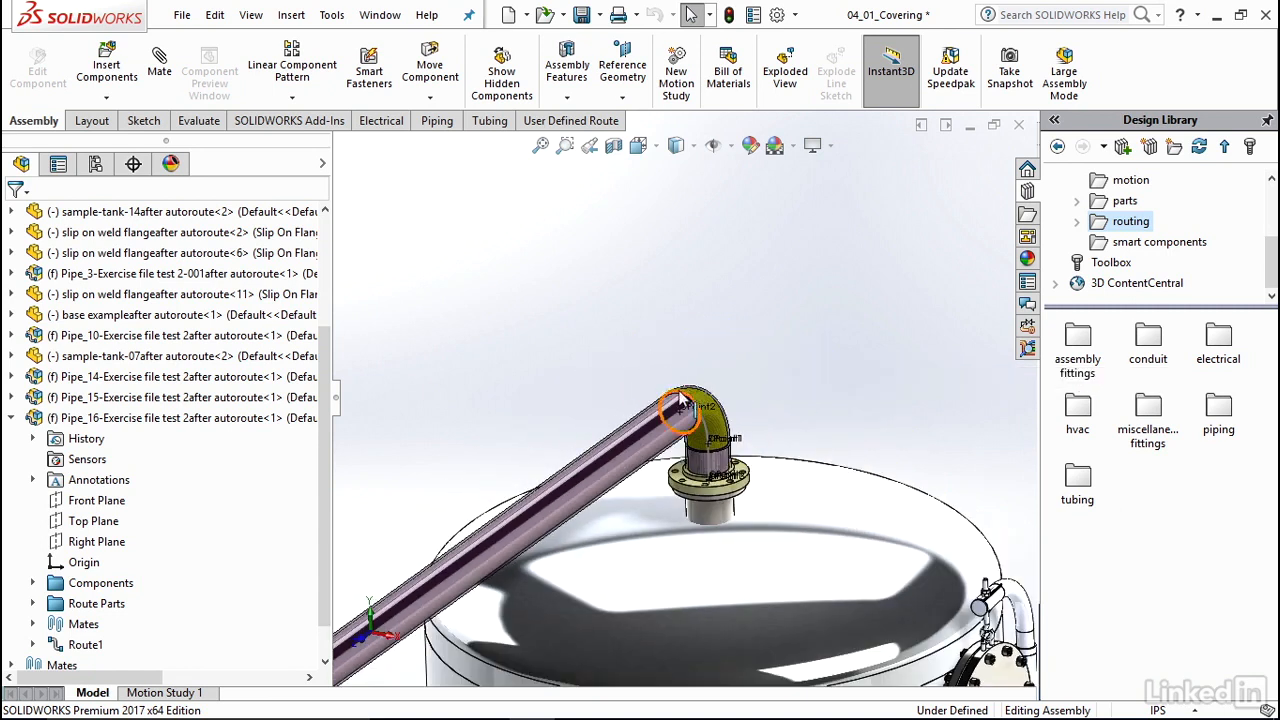
pyautogui.scroll(-6, 770, 384)
pyautogui.scroll(3, 779, 387)
pyautogui.scroll(10, 779, 387)
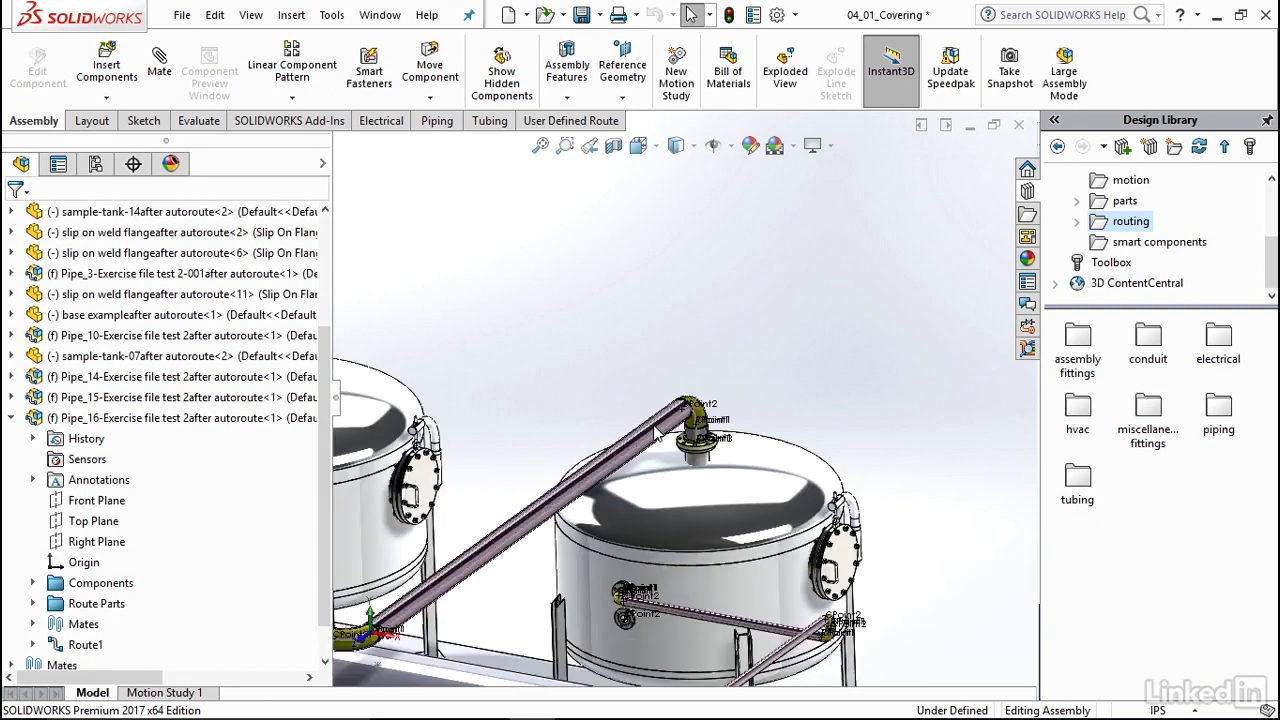
# - Collapse the Pipe_16 subassembly in the tree and open the Pipe_15 route between the horizontal tanks for editing
pyautogui.scroll(-2, 652, 438)
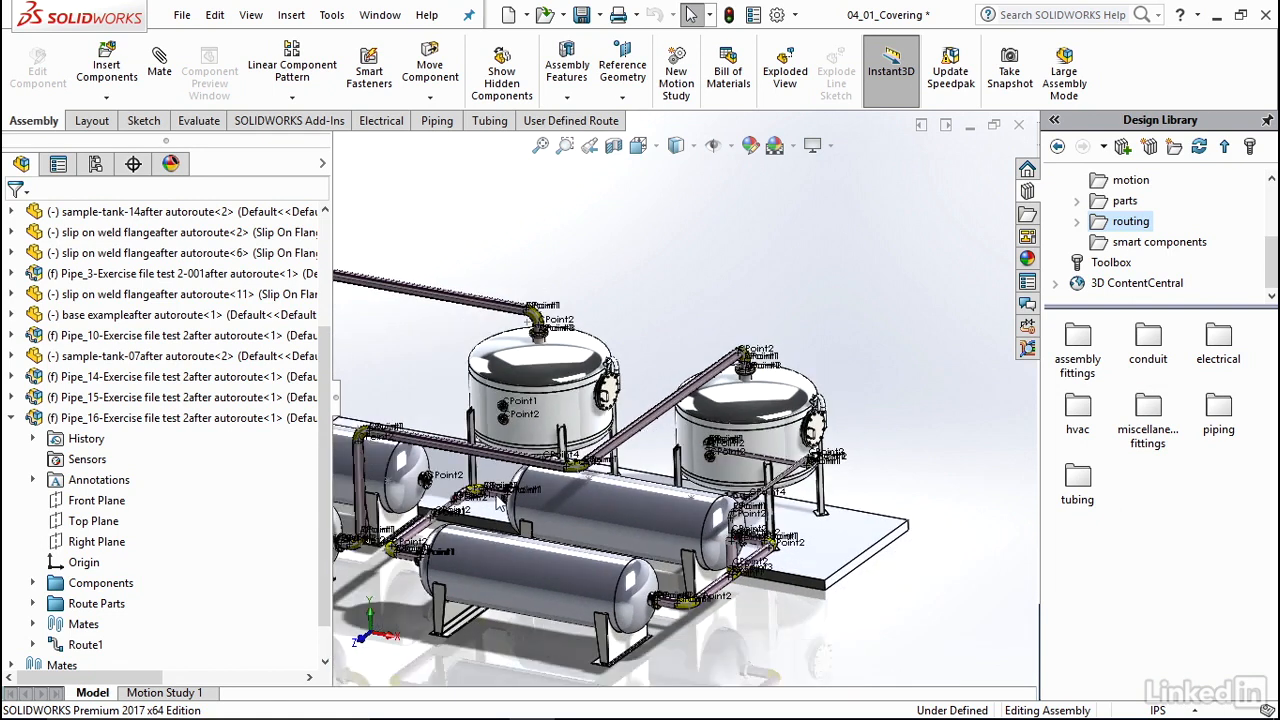
pyautogui.scroll(-5, 437, 503)
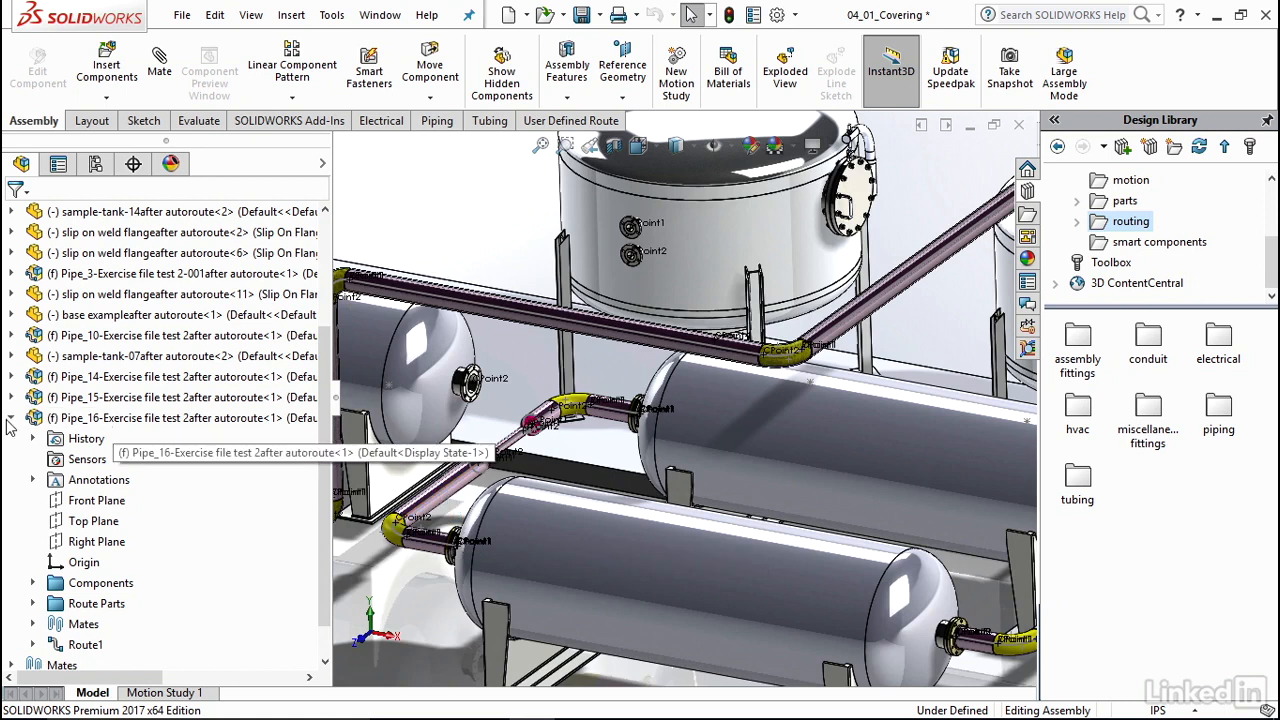
pyautogui.click(11, 420)
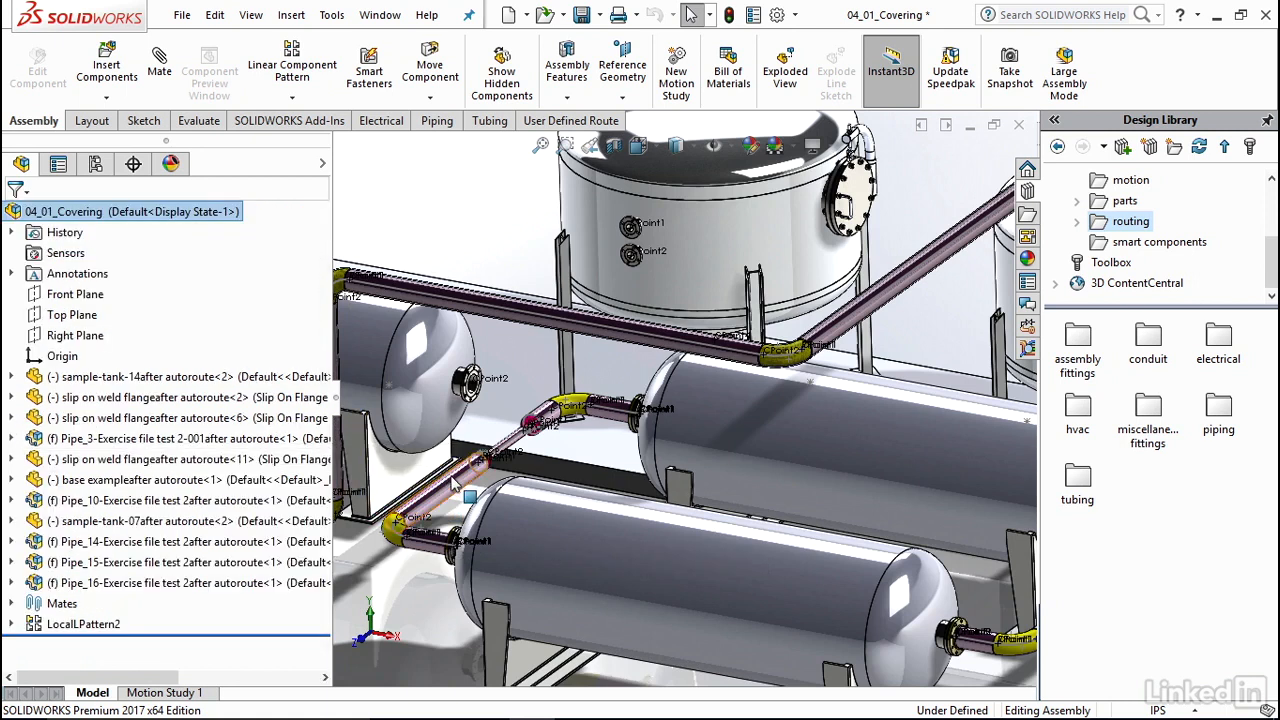
pyautogui.scroll(-3, 455, 483)
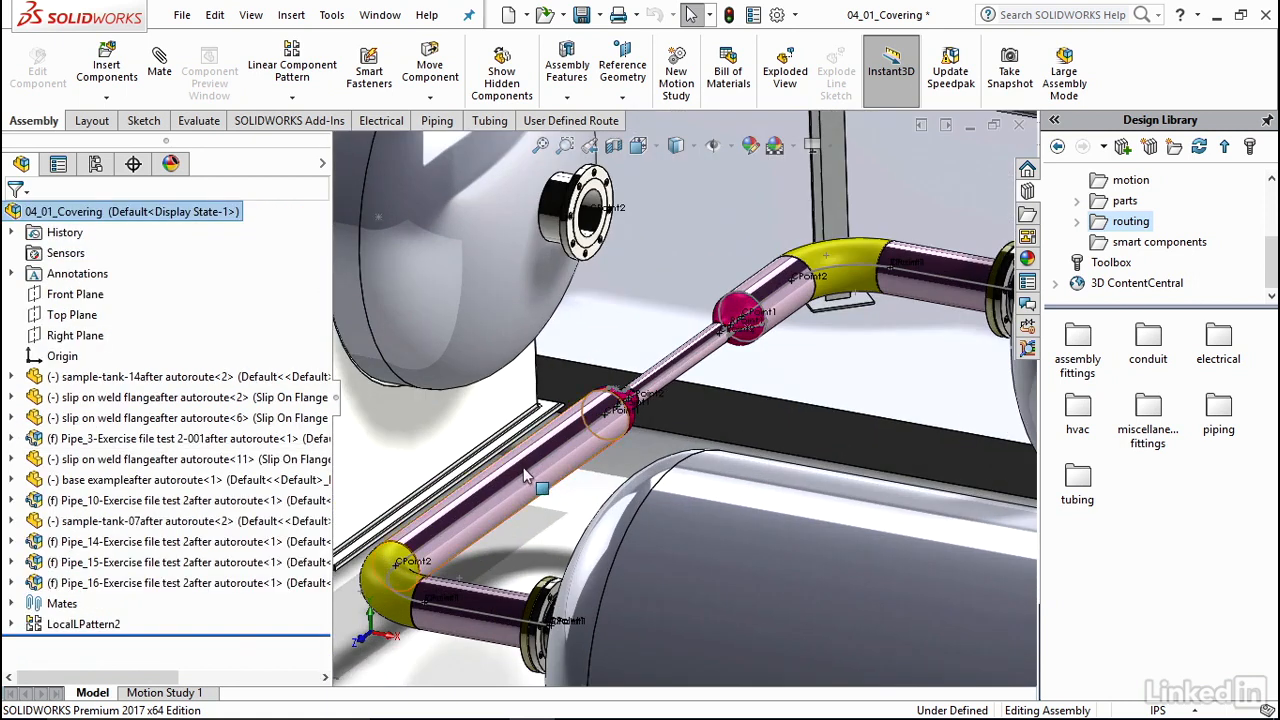
pyautogui.click(523, 466)
pyautogui.click(11, 314)
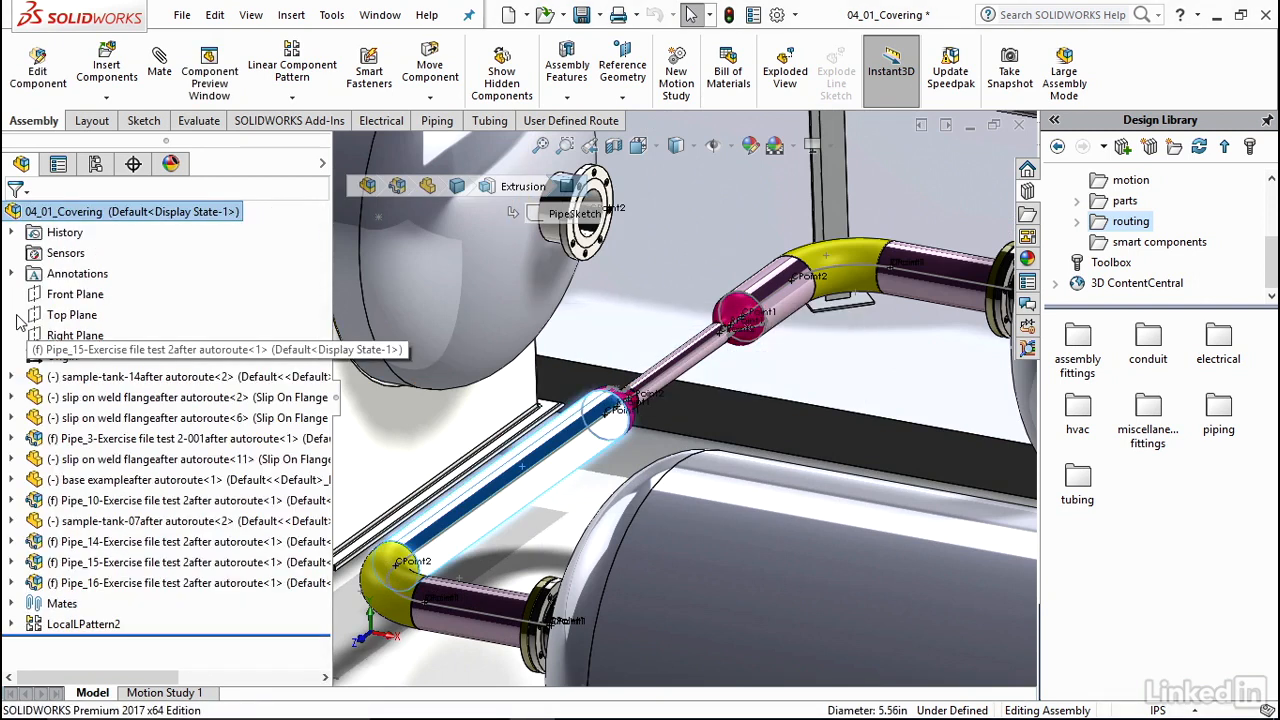
pyautogui.click(118, 563)
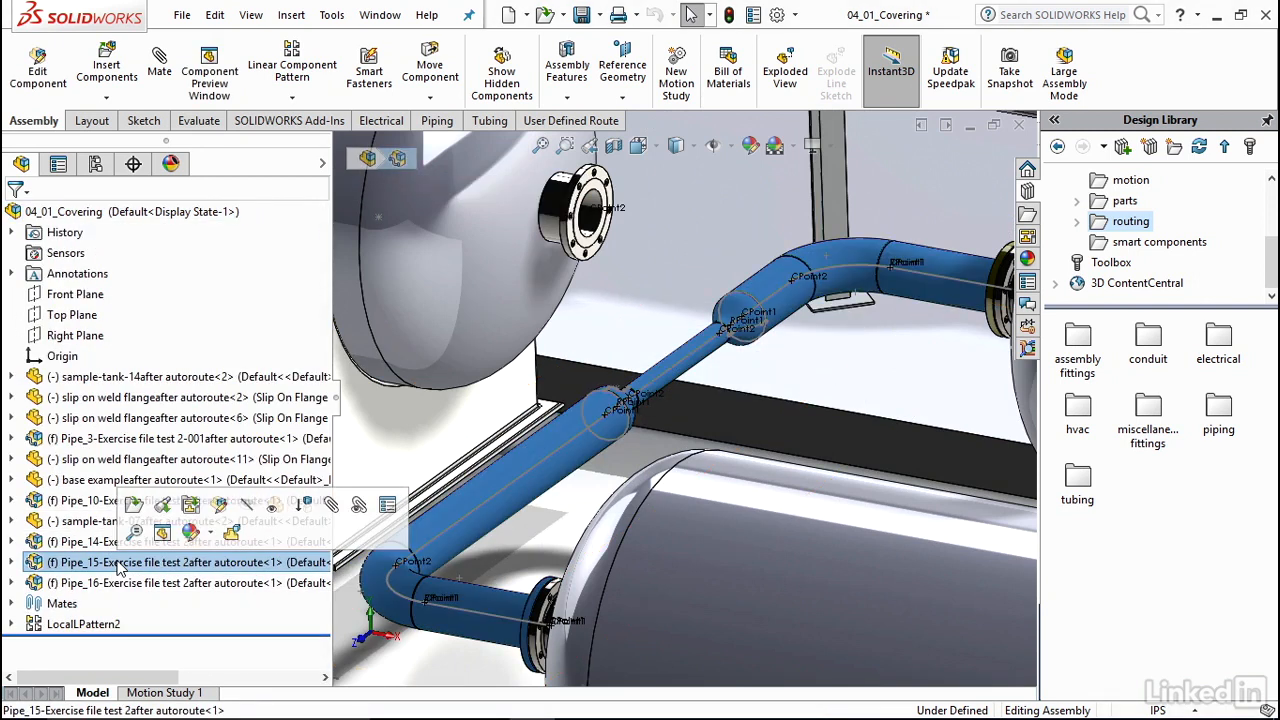
pyautogui.rightClick(118, 565)
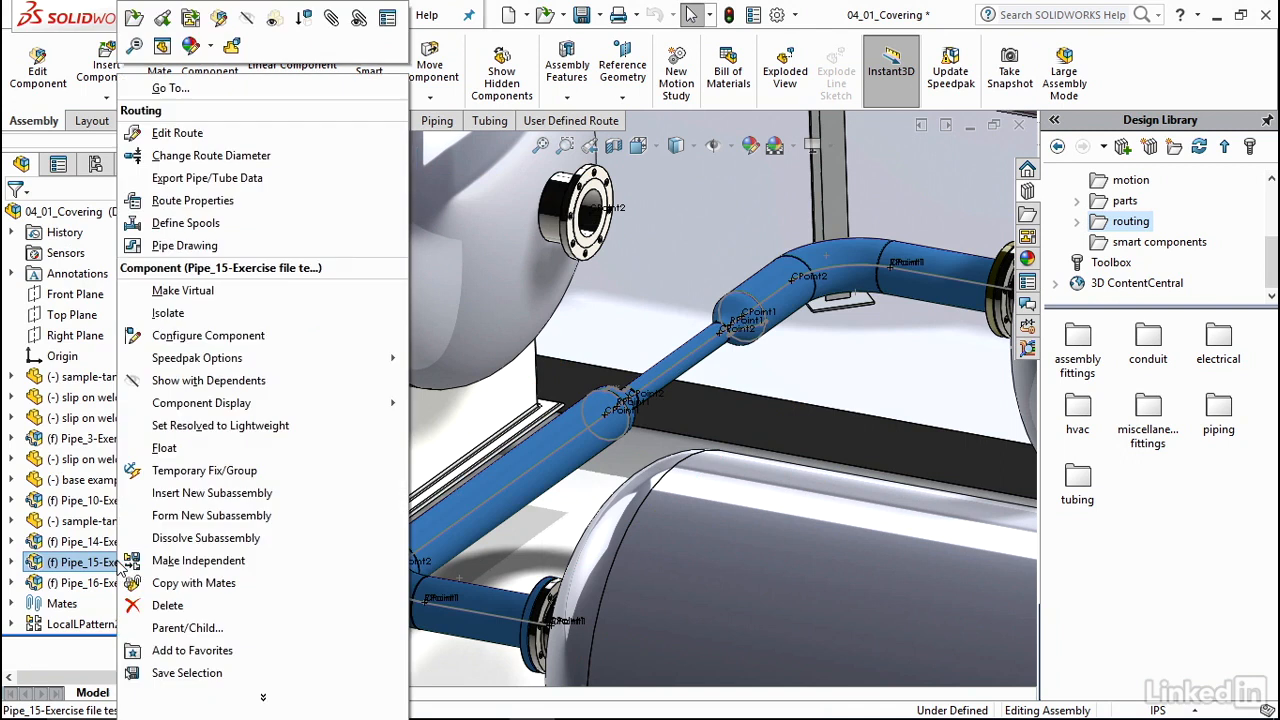
pyautogui.click(190, 133)
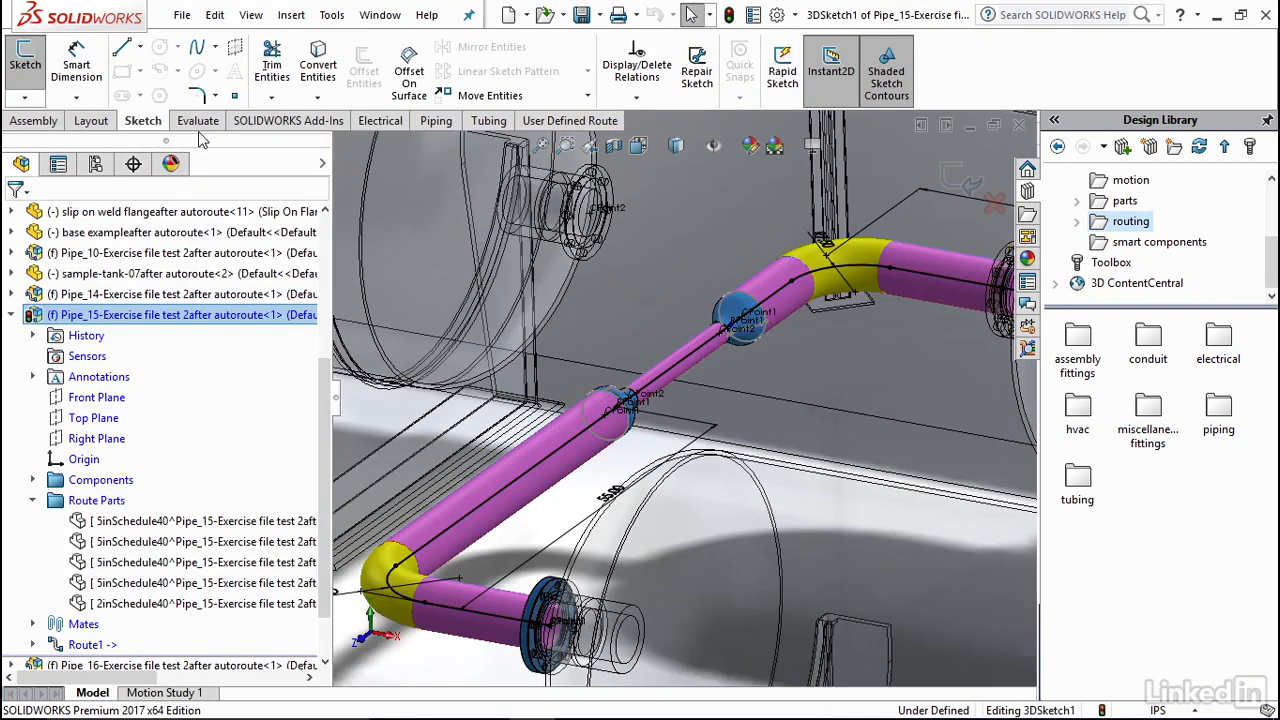
# - Start a covering on the Pipe_15 route and select the two larger-diameter elbowed segments on either side of the reducers
pyautogui.rightClick(567, 447)
pyautogui.click(624, 387)
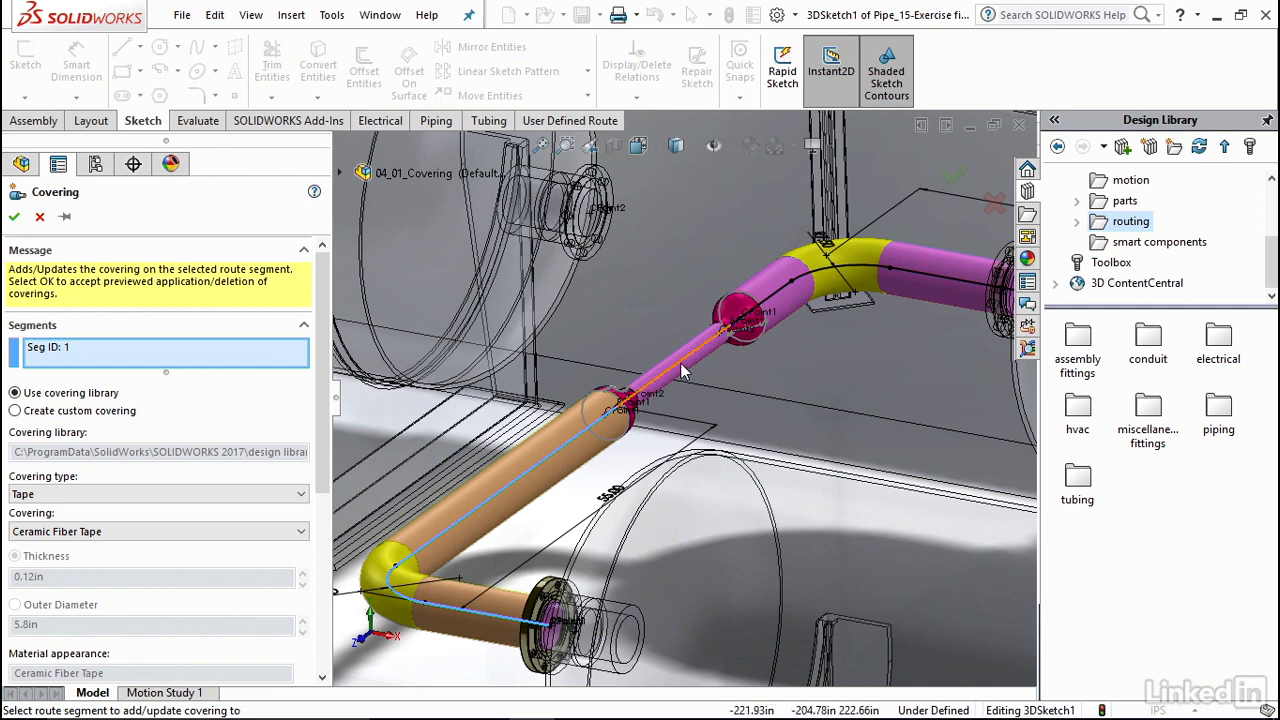
pyautogui.click(896, 283)
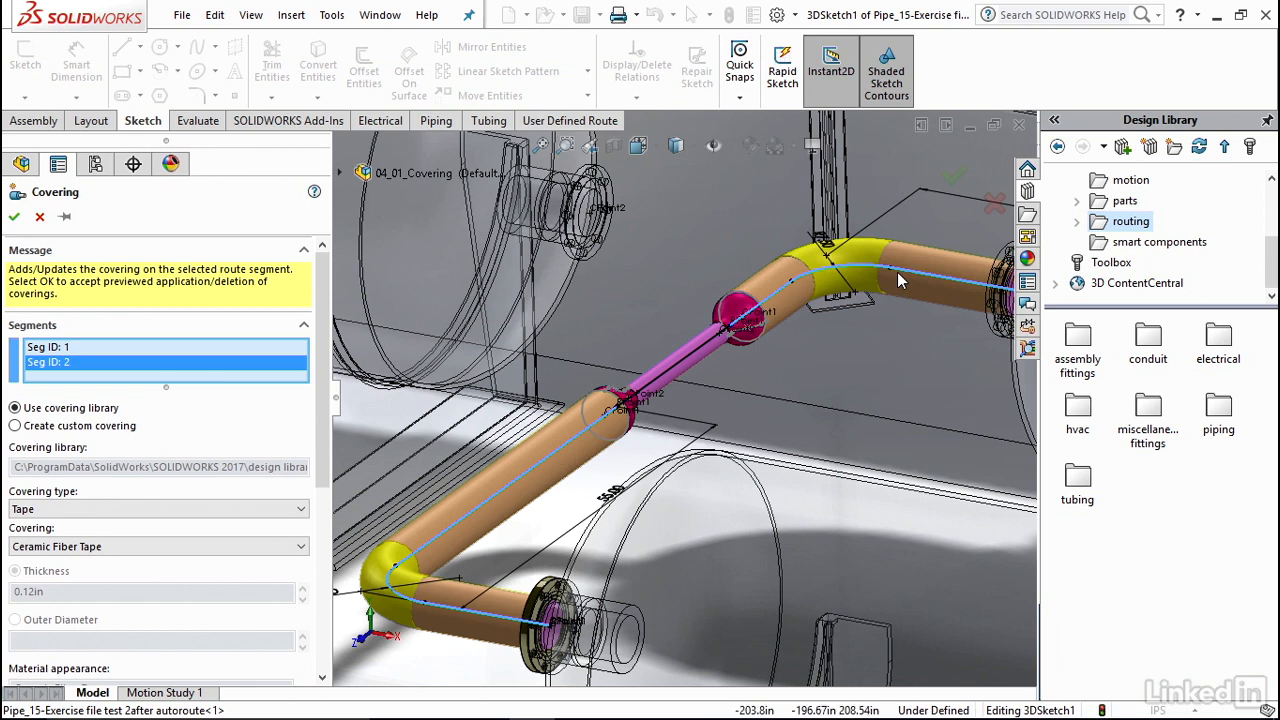
# - Create a custom covering with the rubber material BUTYL, add it as a covering layer on both segments and accept it
pyautogui.click(15, 426)
pyautogui.moveTo(327, 372); pyautogui.dragTo(321, 438)
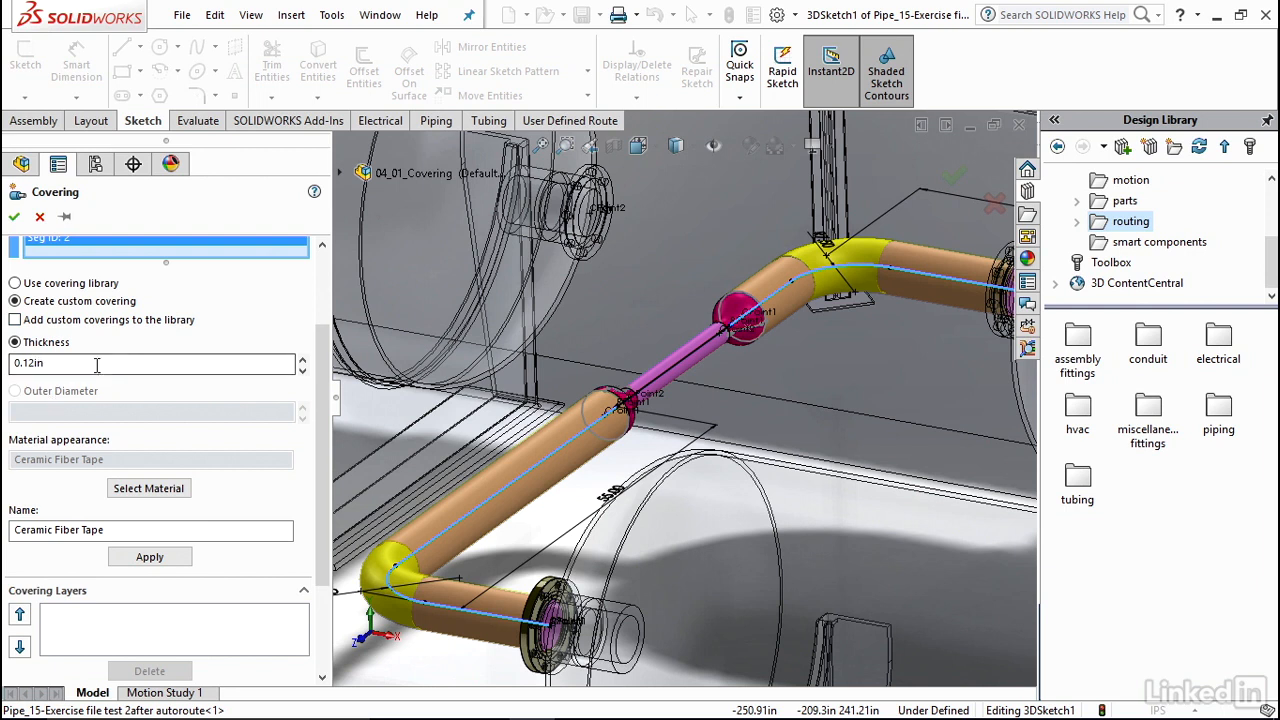
pyautogui.click(42, 365)
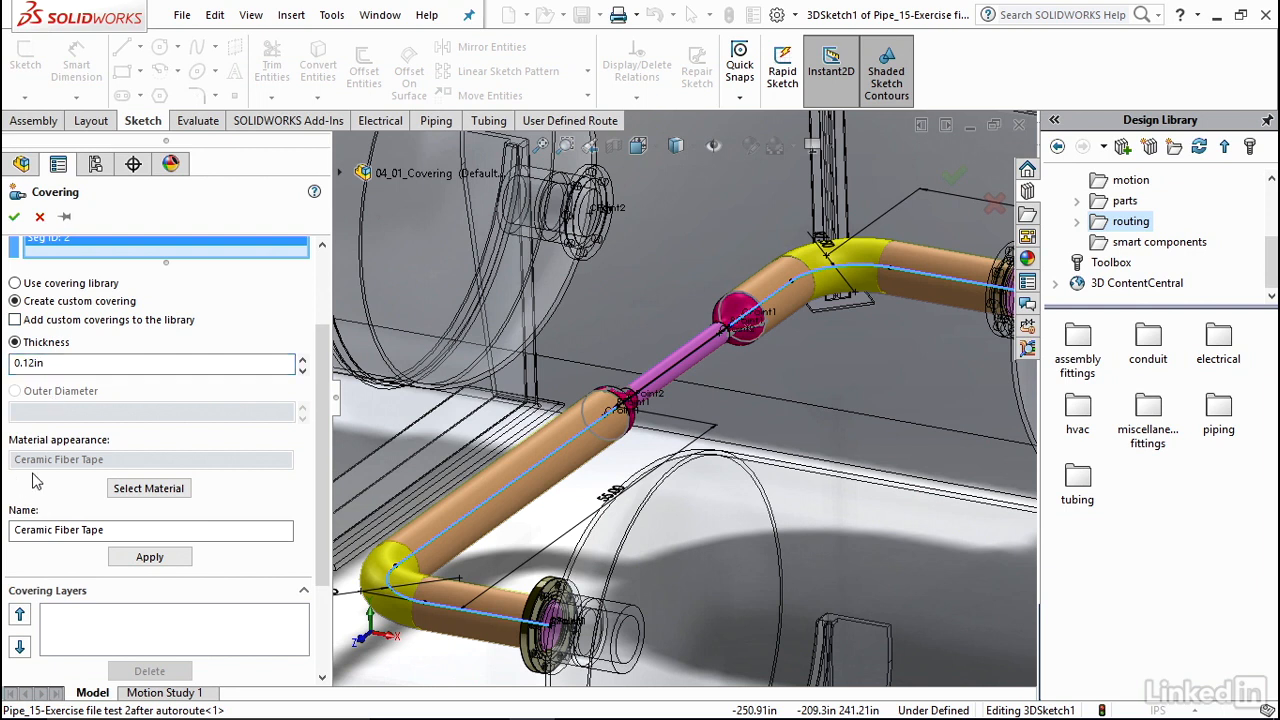
pyautogui.click(138, 492)
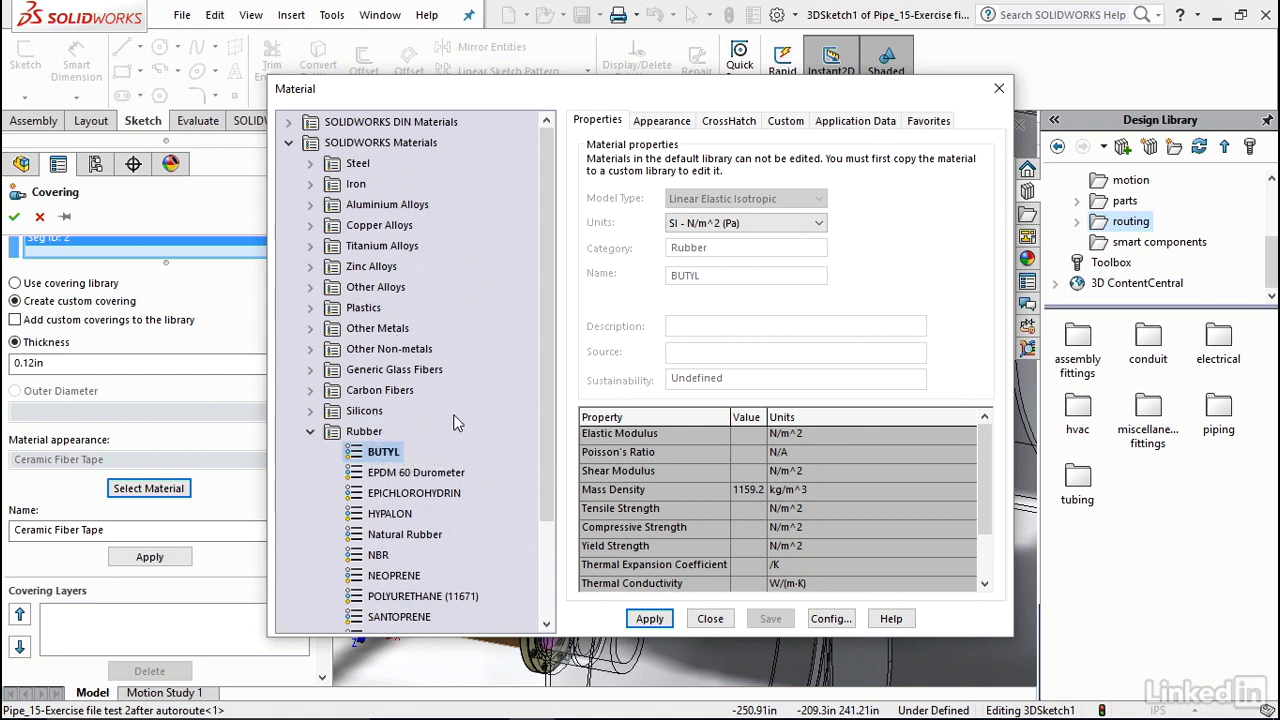
pyautogui.click(650, 620)
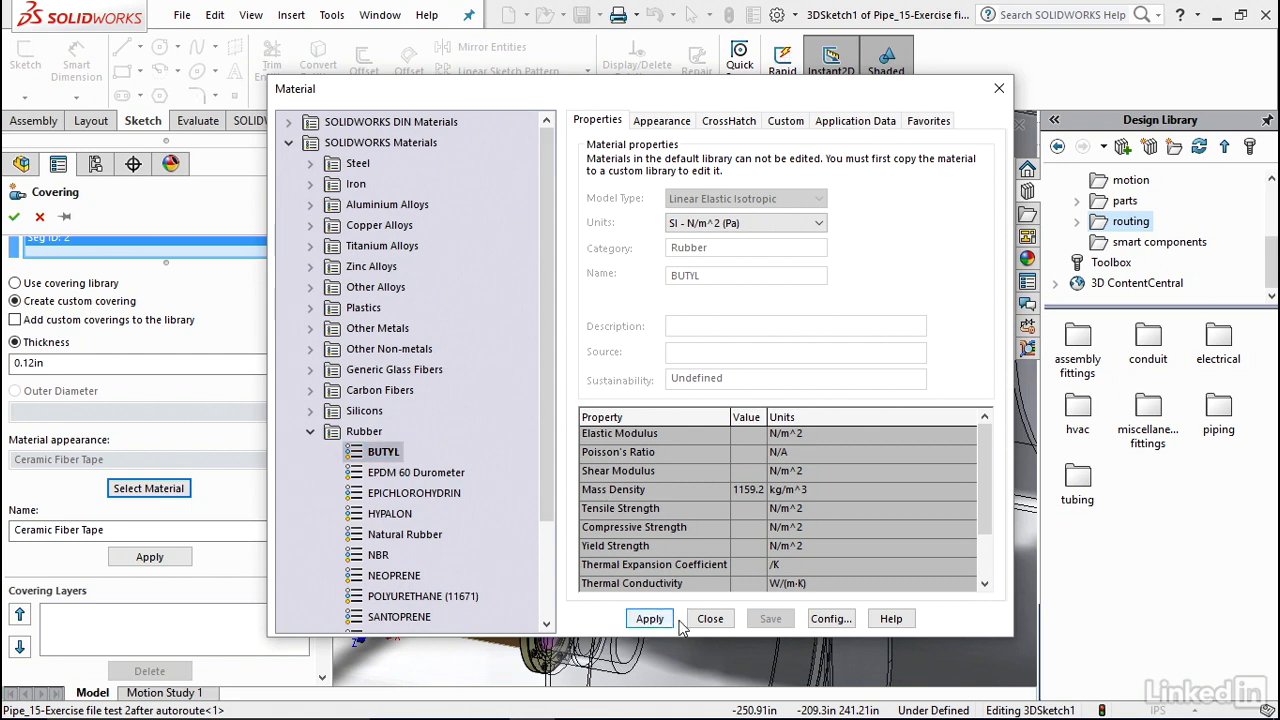
pyautogui.click(710, 618)
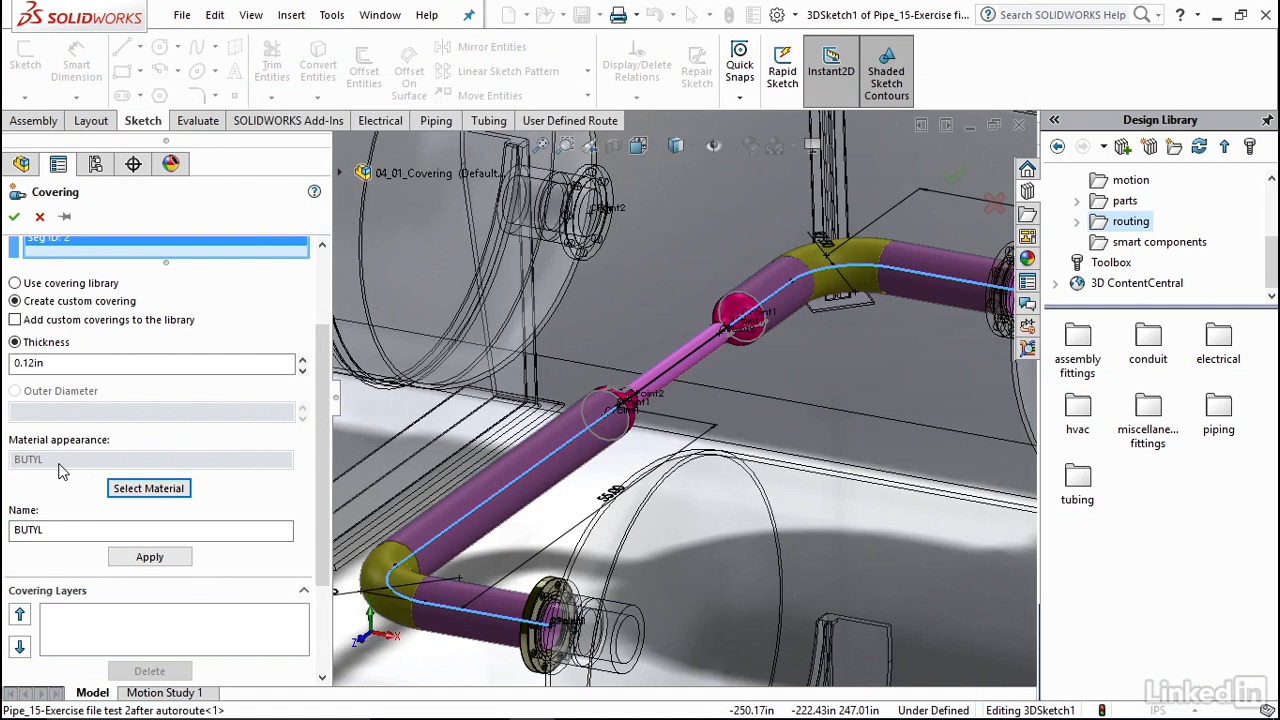
pyautogui.click(142, 560)
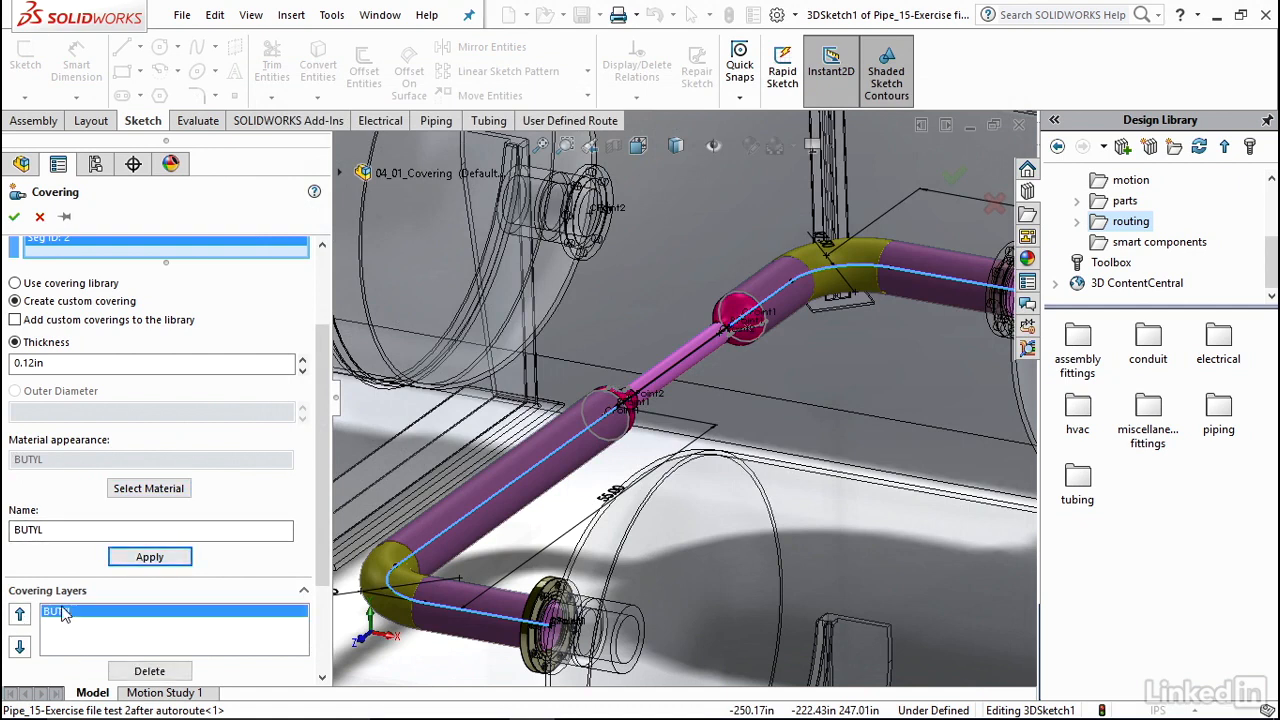
pyautogui.click(14, 220)
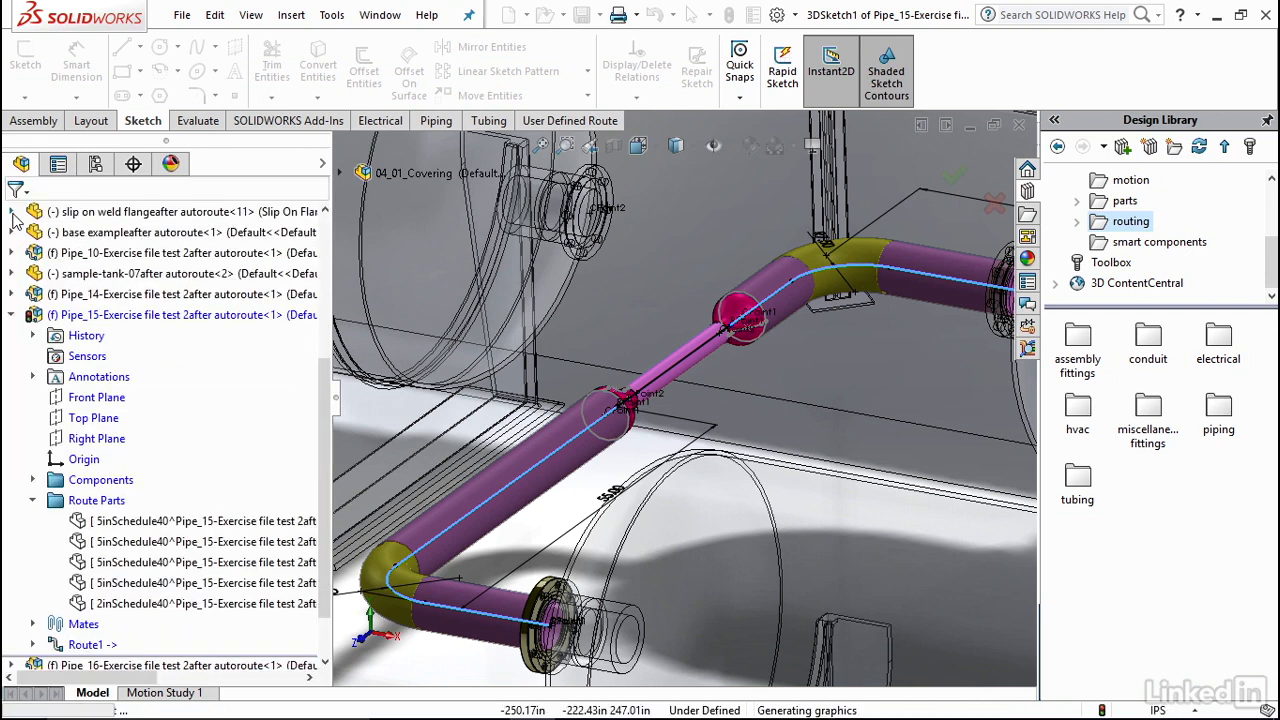
# - Exit the route sketch and the Pipe_15 subassembly to return to the top-level assembly
pyautogui.click(968, 185)
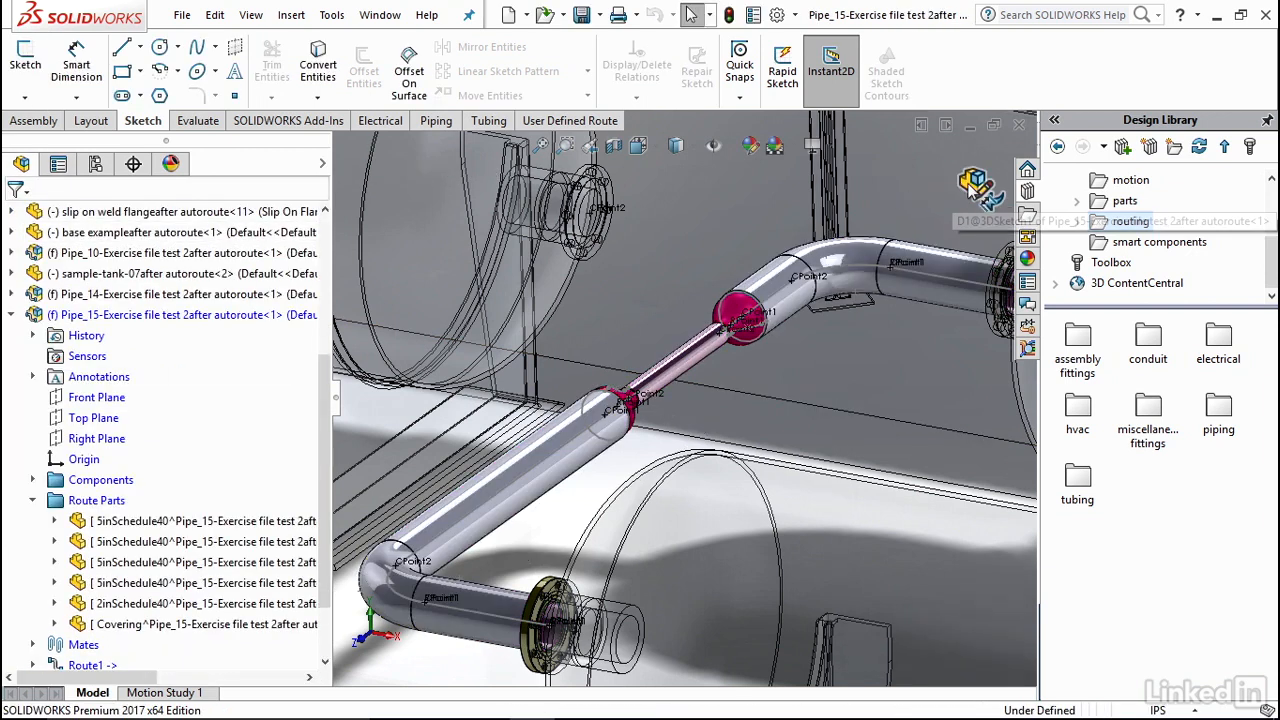
pyautogui.click(975, 186)
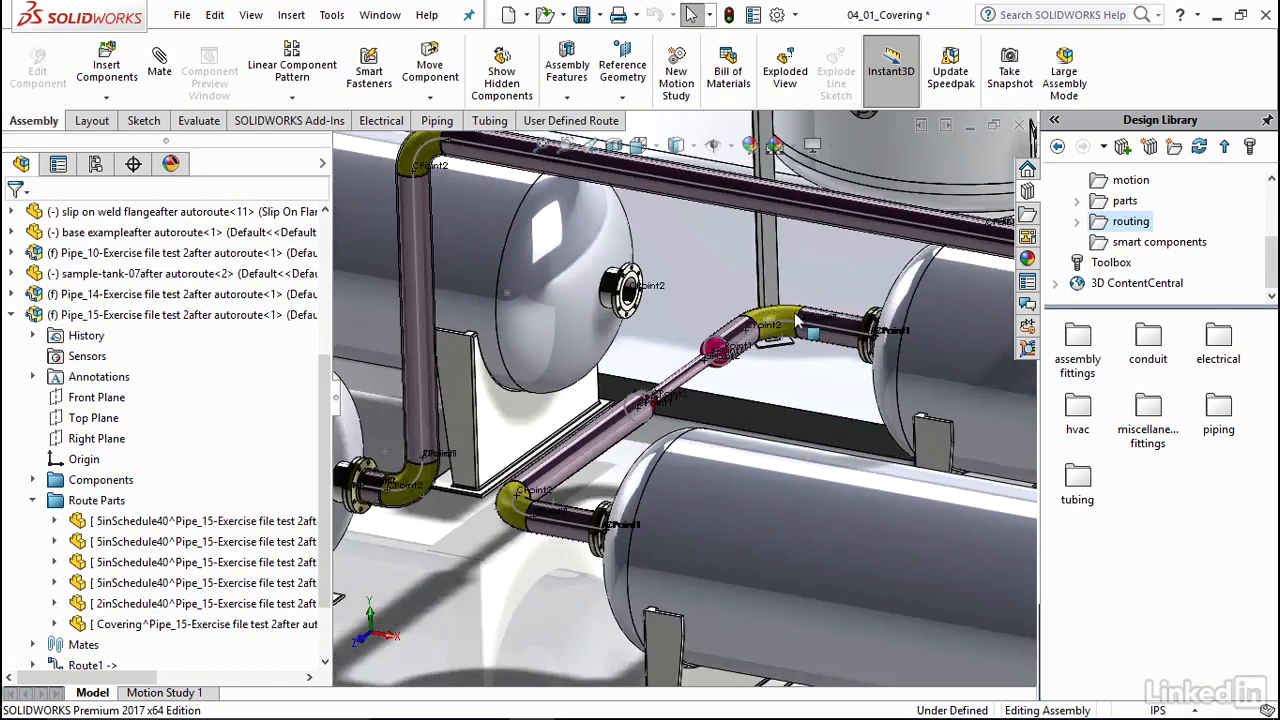
pyautogui.scroll(-5, 855, 338)
pyautogui.scroll(8, 640, 374)
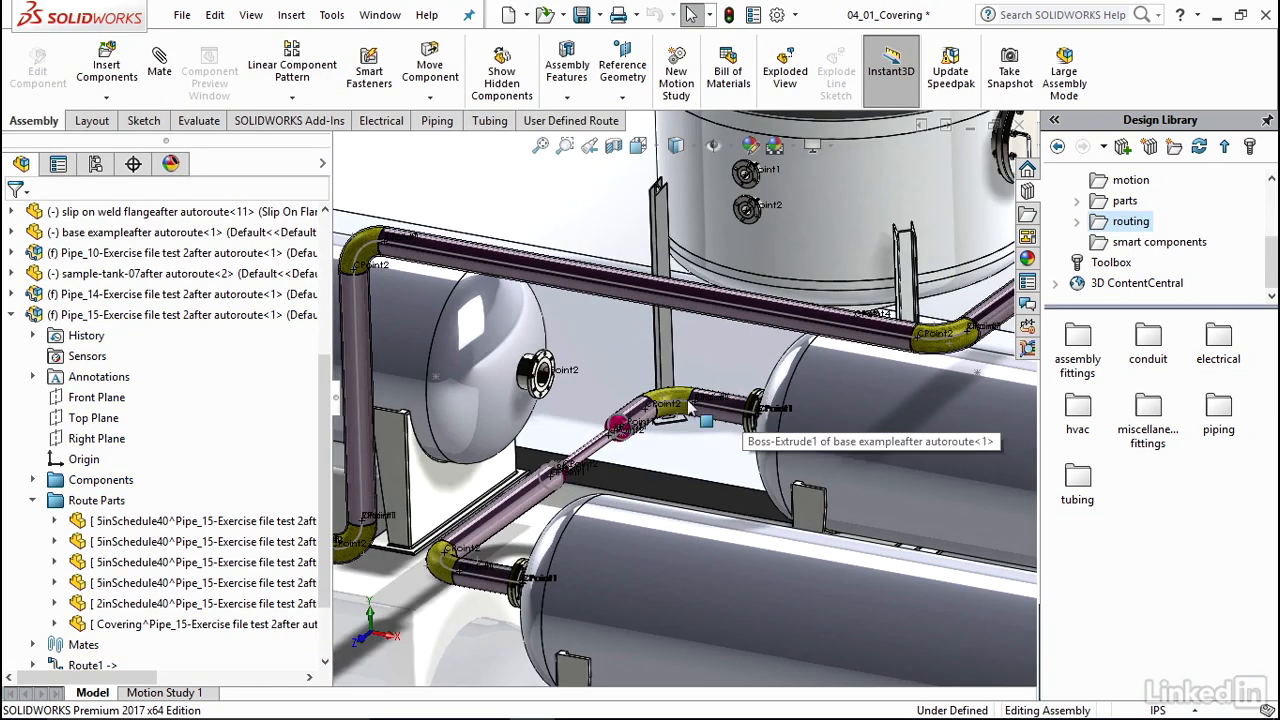